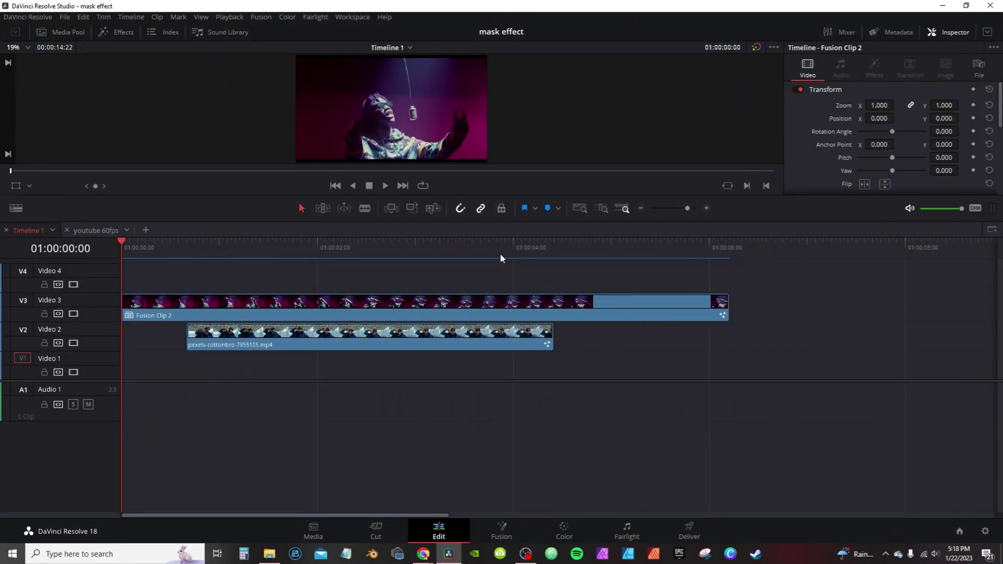
Duplicate the pexels clip from Video 2 onto Video 4 and preview the timeline from the start
{"action": "left_click", "coordinate": [332, 336]}
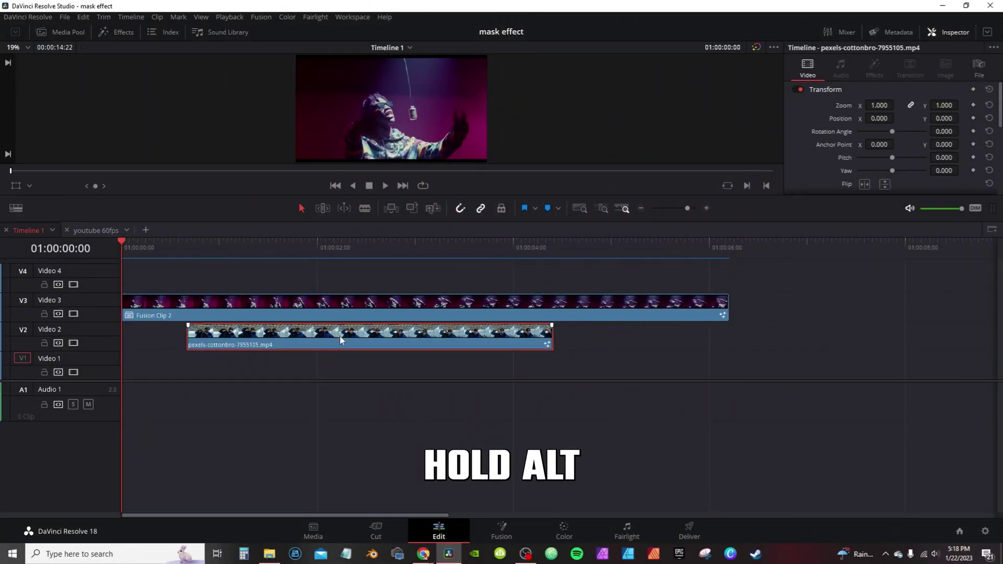
{"action": "left_click_drag", "start_coordinate": [340, 335], "coordinate": [350, 288]}
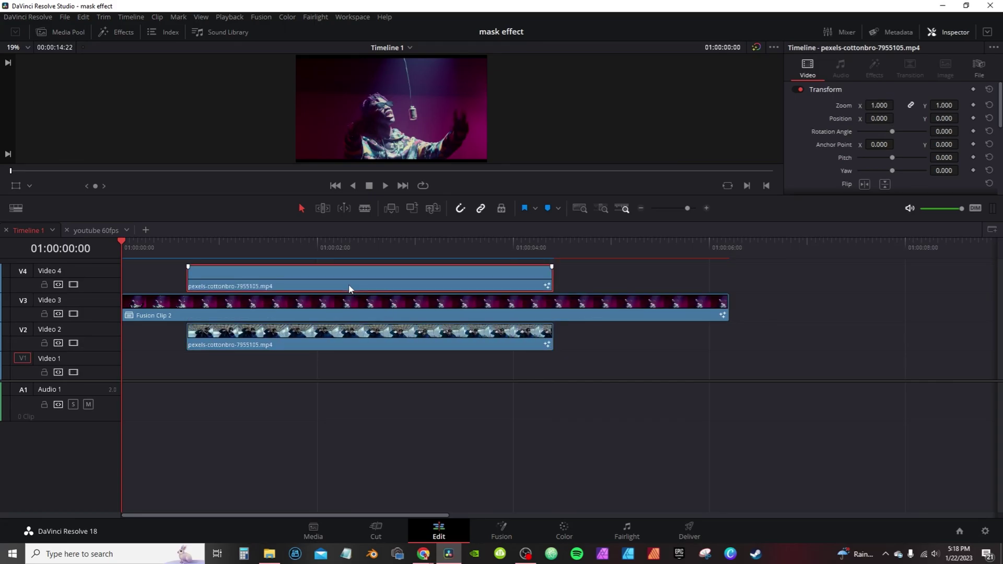
{"action": "left_click", "coordinate": [365, 247]}
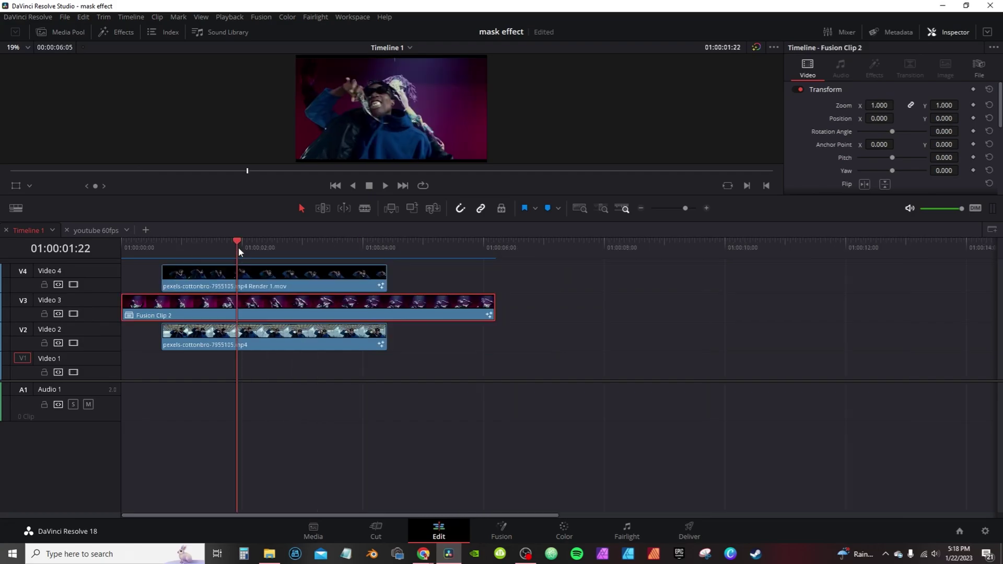
{"action": "left_click_drag", "start_coordinate": [239, 247], "coordinate": [260, 247]}
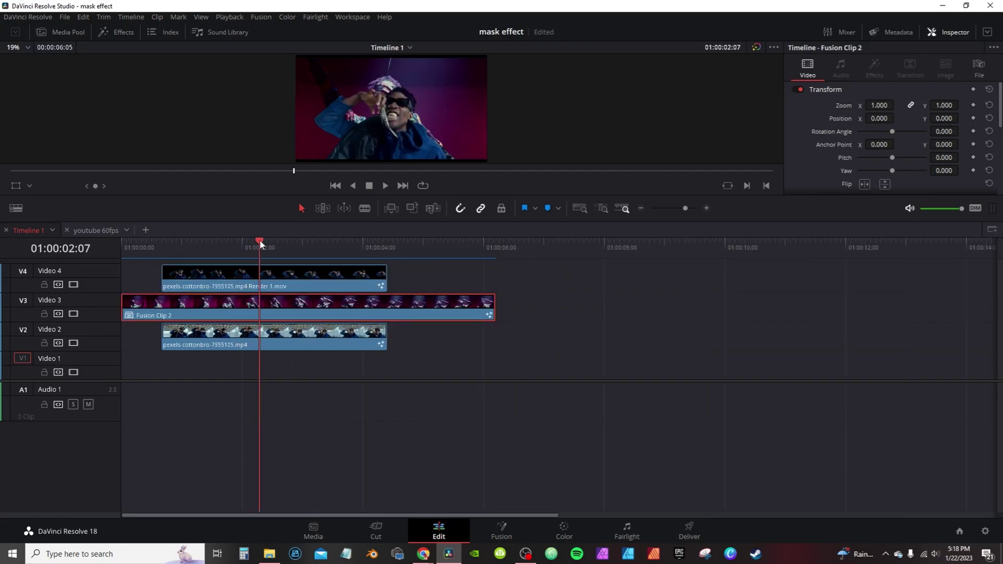
{"action": "left_click", "coordinate": [120, 245]}
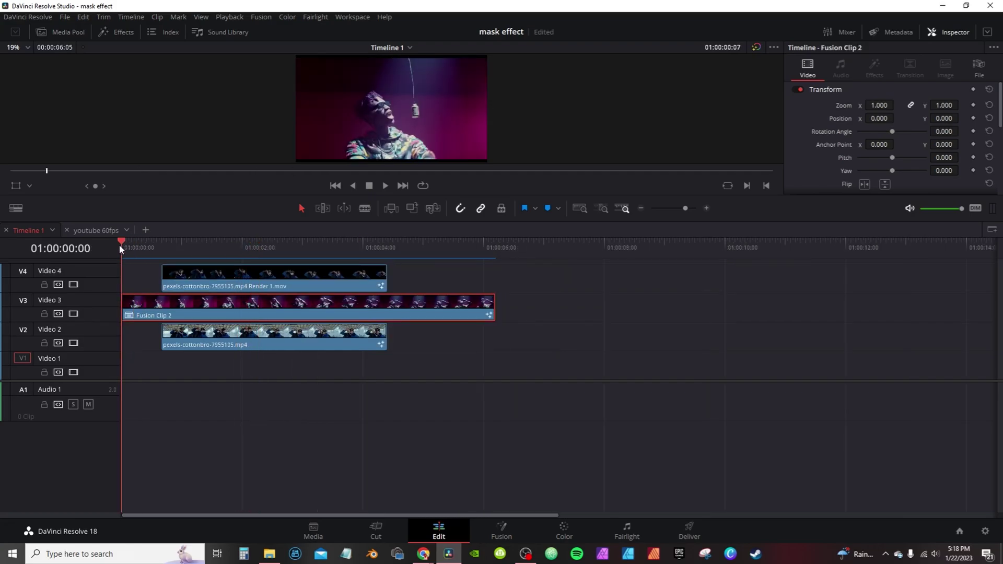
{"action": "key", "text": "shift+Right"}
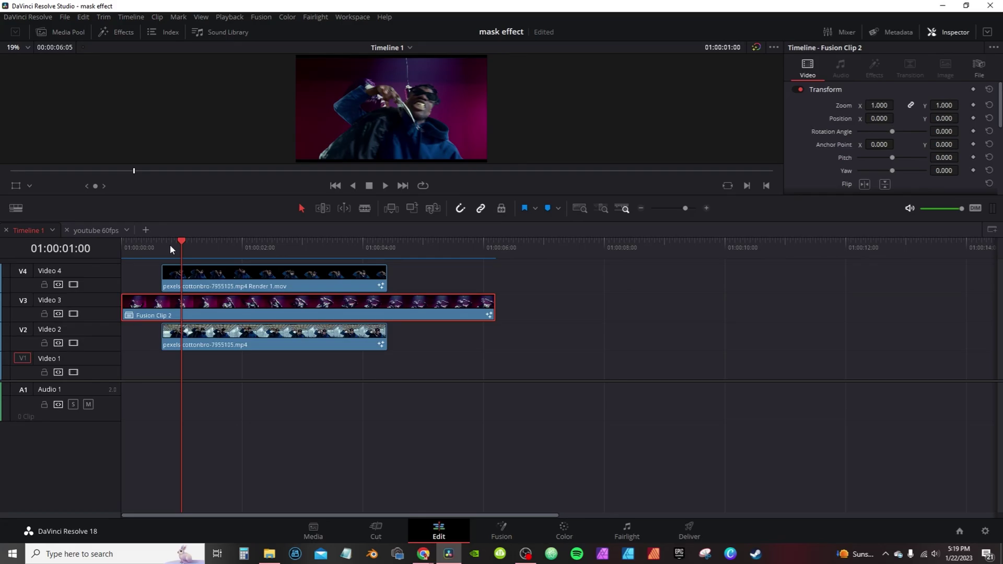
Shift the Render 1.mov clip on Video 4 and the Video 2 clip 8 frames later
{"action": "left_click", "coordinate": [232, 277]}
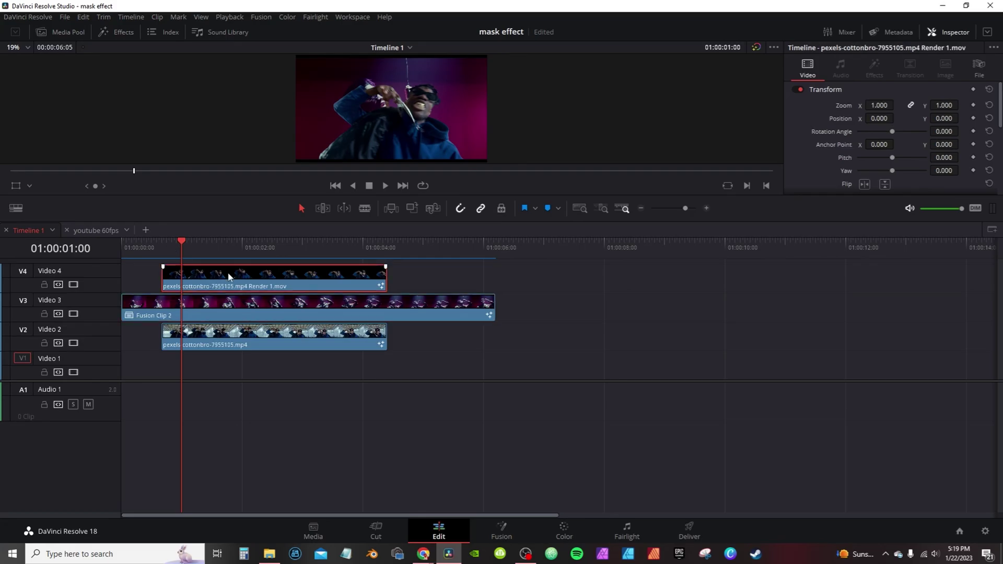
{"action": "left_click_drag", "start_coordinate": [231, 277], "coordinate": [251, 277]}
{"action": "left_click_drag", "start_coordinate": [214, 336], "coordinate": [235, 333]}
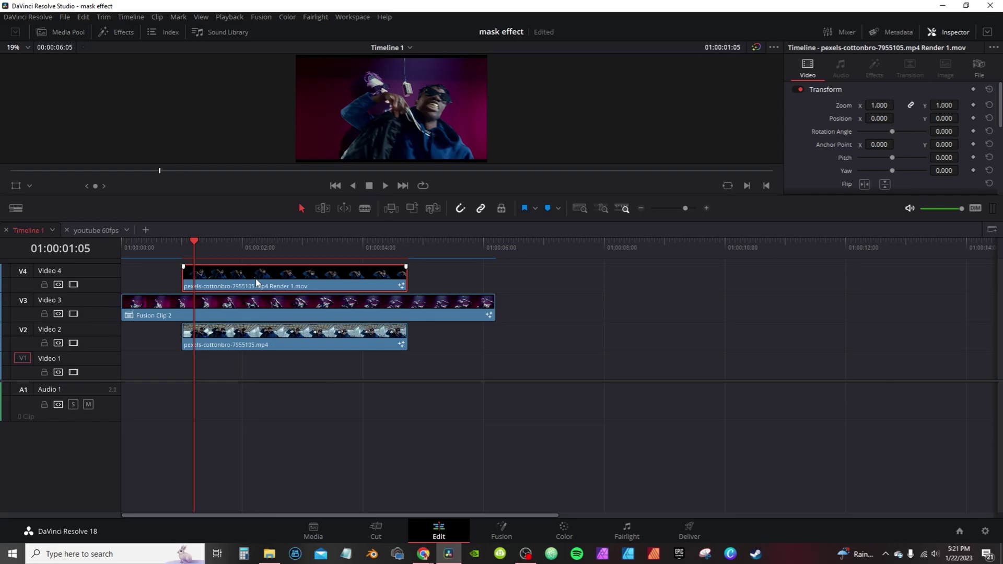
Open the Video 4 clip in Fusion and insert a Transform node between MediaIn1 and MediaOut1
{"action": "right_click", "coordinate": [240, 280]}
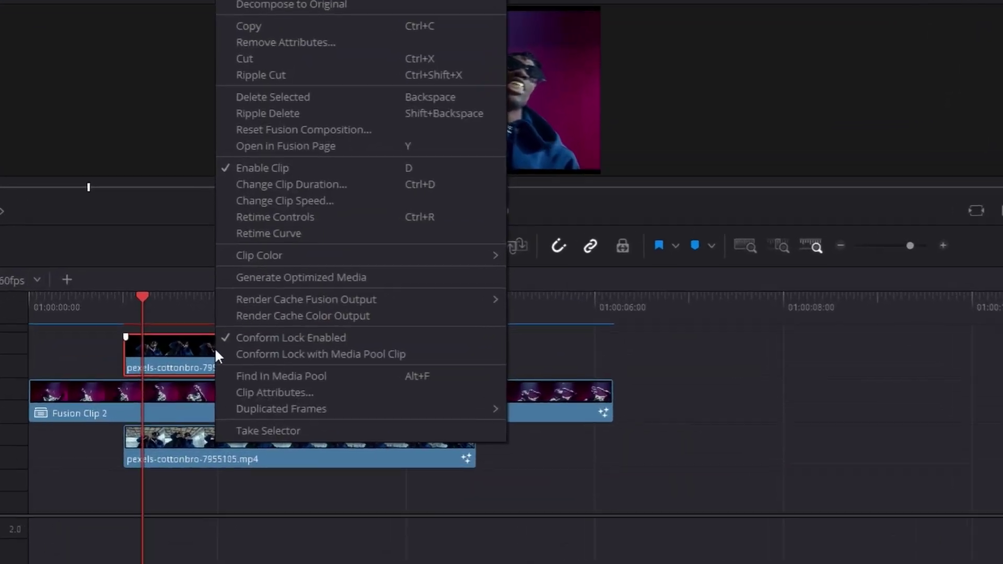
{"action": "left_click", "coordinate": [279, 147]}
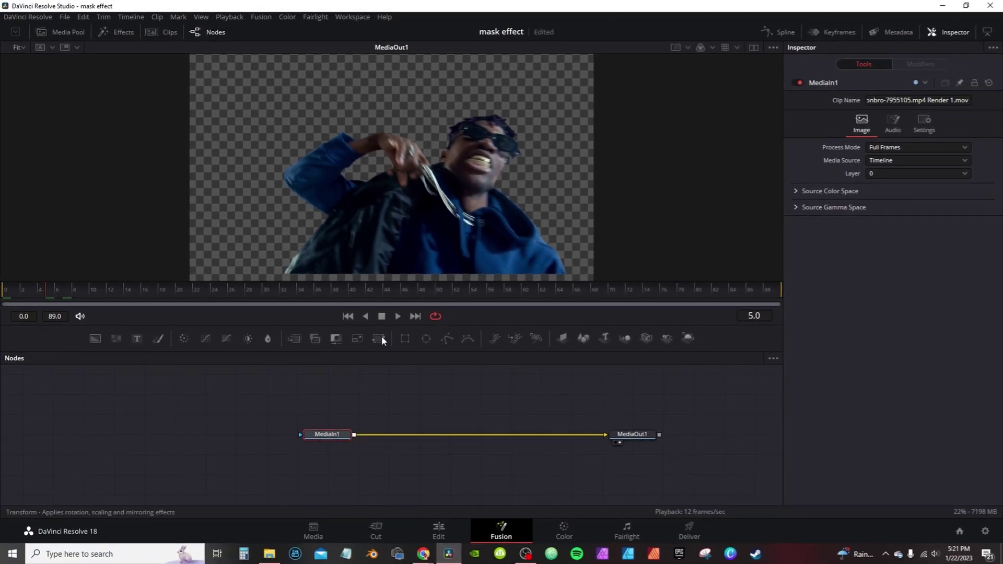
{"action": "left_click", "coordinate": [381, 339]}
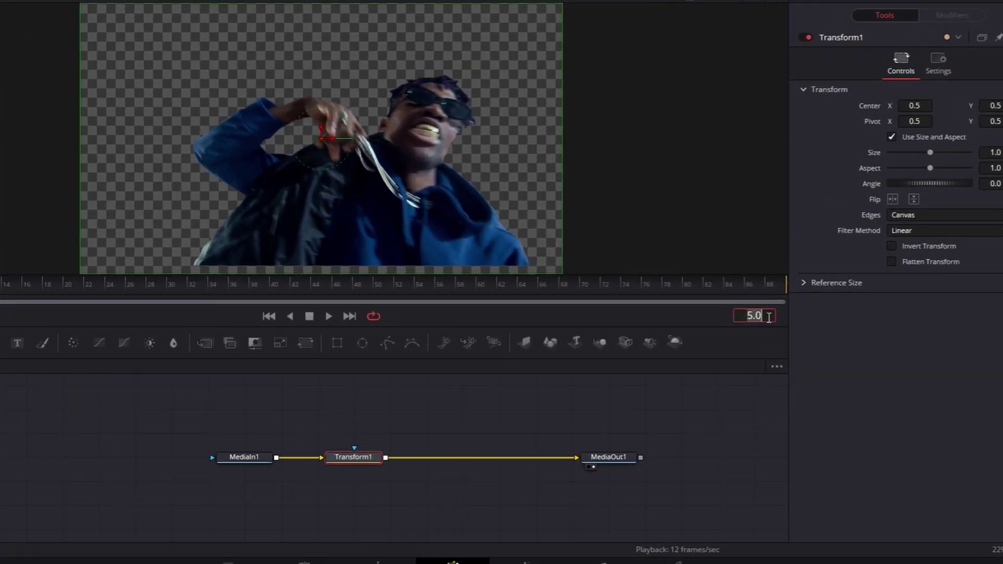
Keyframe Transform1's Size at 1.5 on frame 5
{"action": "left_click", "coordinate": [767, 318]}
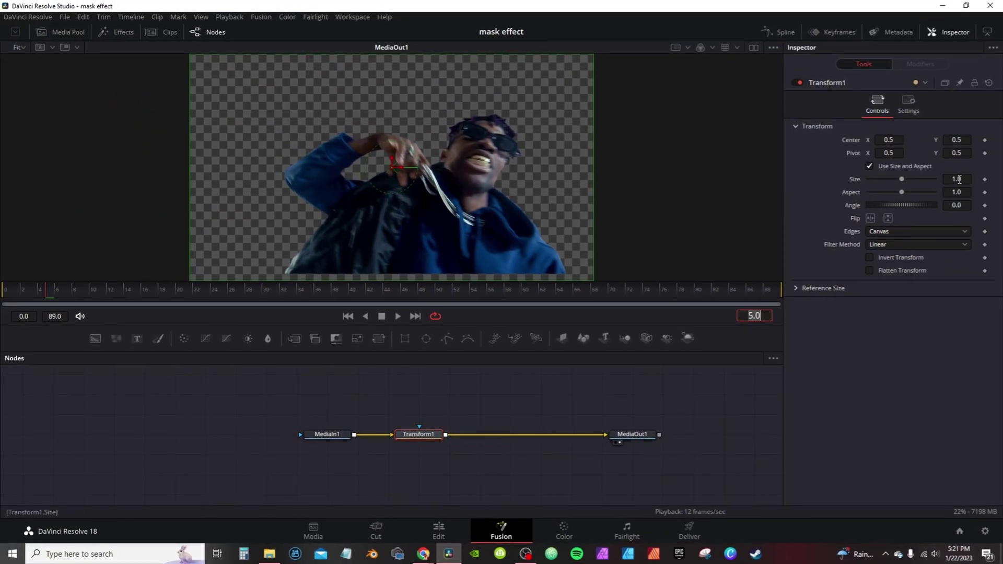
{"action": "left_click", "coordinate": [985, 179]}
{"action": "left_click", "coordinate": [960, 179]}
{"action": "type", "text": "1.5"}
{"action": "key", "text": "Tab"}
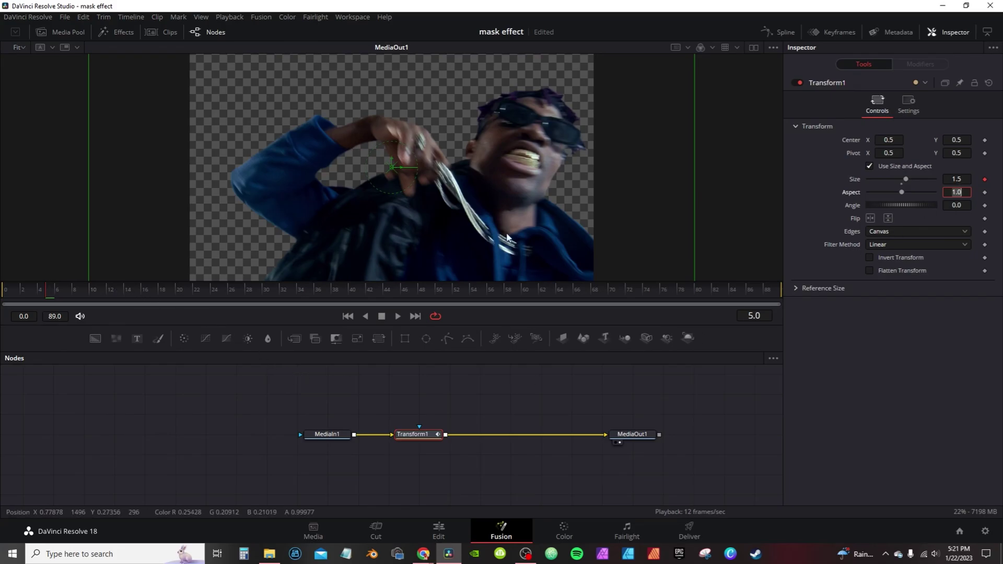
Keyframe Size 1.0 at frame 7 and 0 at frame 0, then play the animation back
{"action": "left_click", "coordinate": [755, 317]}
{"action": "type", "text": "7"}
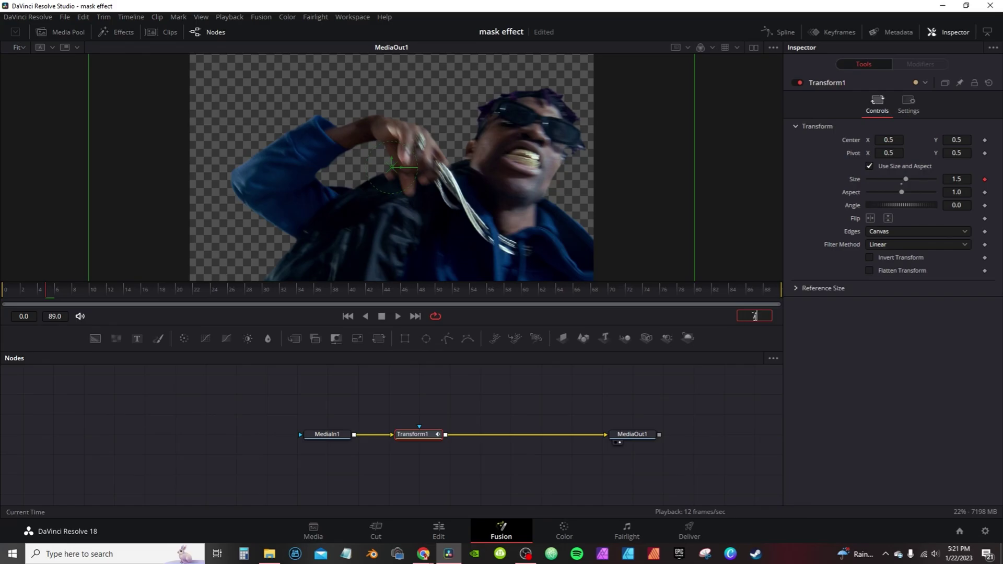
{"action": "key", "text": "Return"}
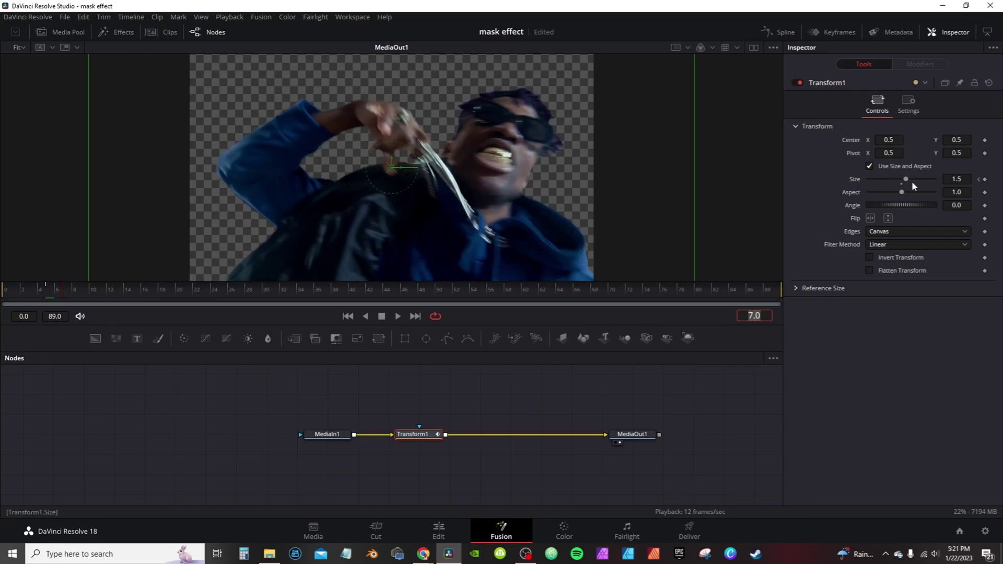
{"action": "left_click", "coordinate": [902, 185]}
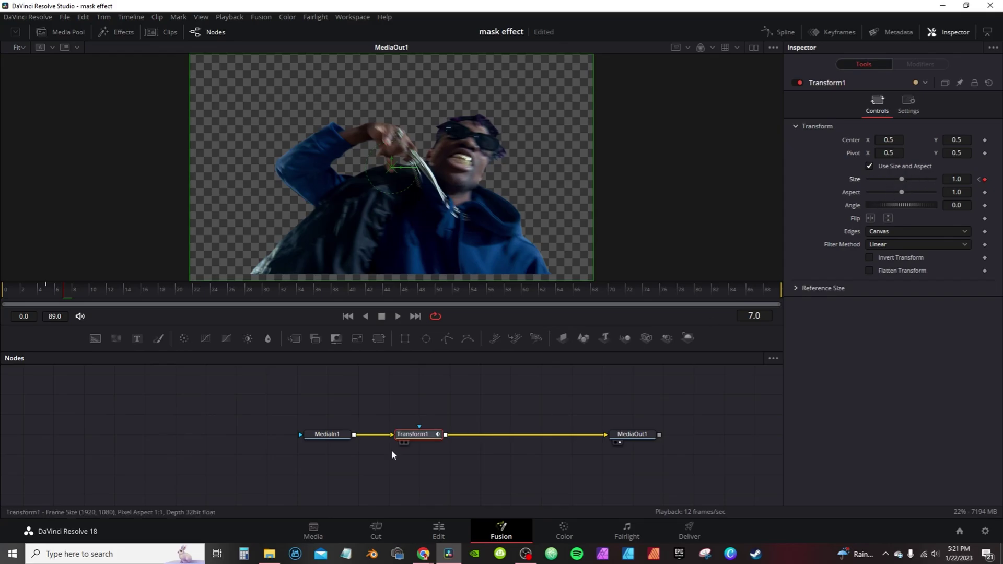
{"action": "left_click_drag", "start_coordinate": [21, 298], "coordinate": [5, 297]}
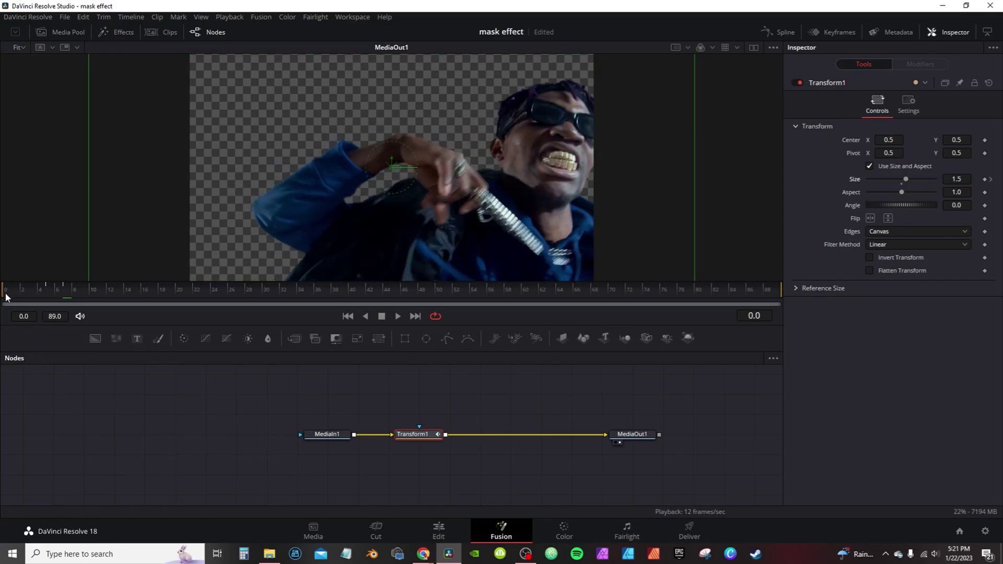
{"action": "left_click_drag", "start_coordinate": [903, 180], "coordinate": [784, 216]}
{"action": "key", "text": "space"}
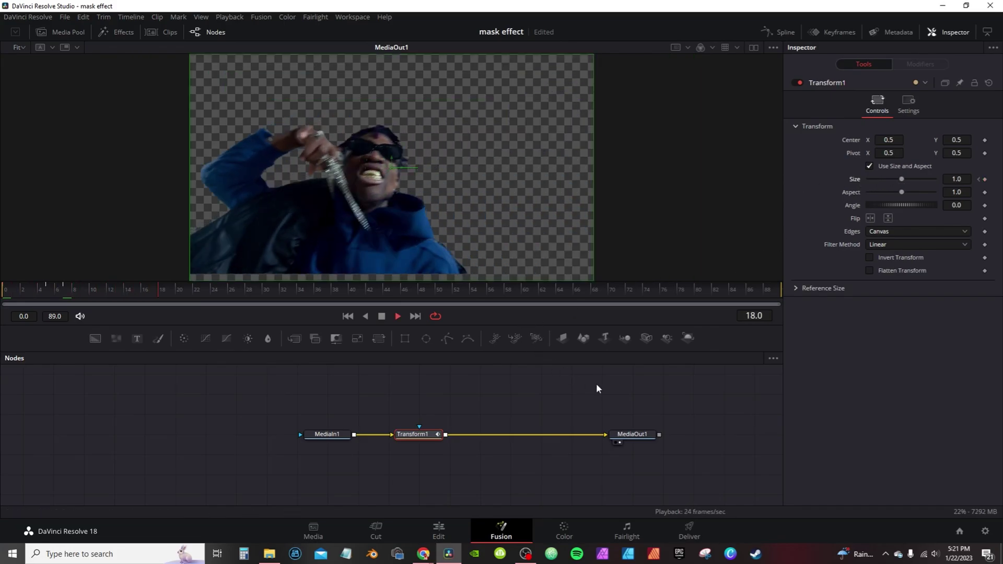
{"action": "left_click", "coordinate": [776, 31]}
Show the Size curve fitted in the Spline graph and smooth all its keyframes
{"action": "left_click", "coordinate": [408, 385]}
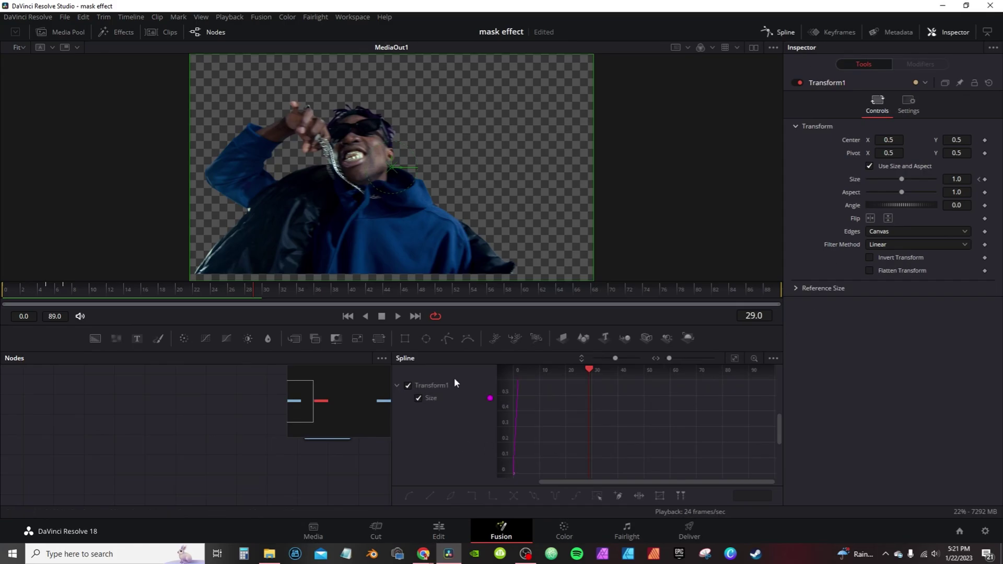
{"action": "left_click", "coordinate": [735, 357]}
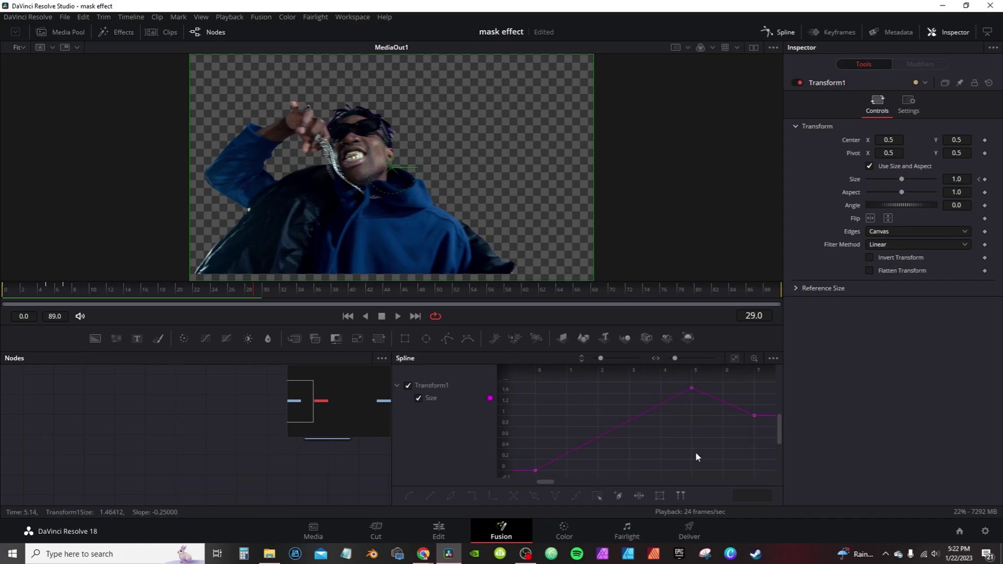
{"action": "key", "text": "ctrl+a"}
{"action": "key", "text": "shift+s"}
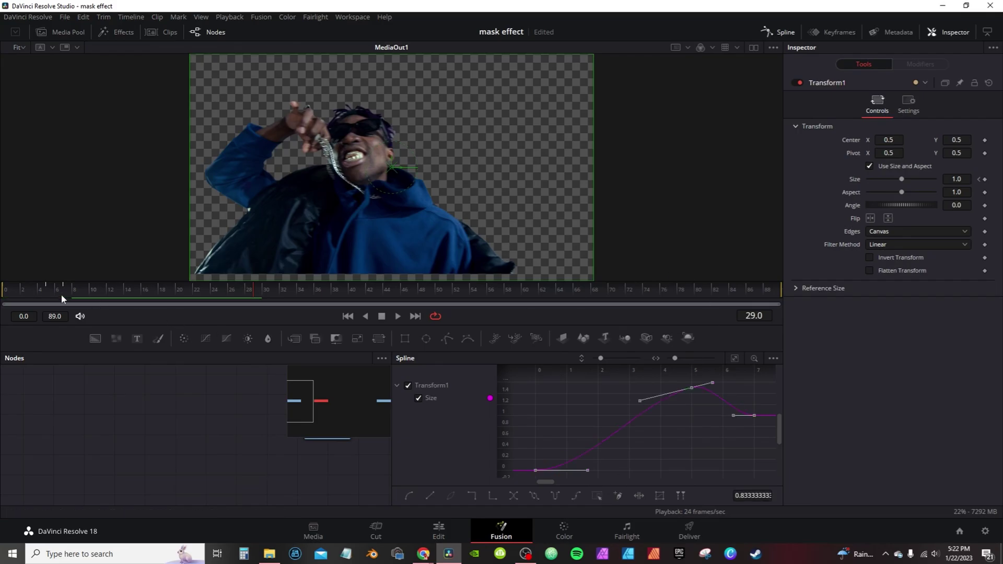
At frame 21, turn on Motion Blur in Transform1's Settings
{"action": "left_click", "coordinate": [184, 289]}
{"action": "left_click", "coordinate": [912, 107]}
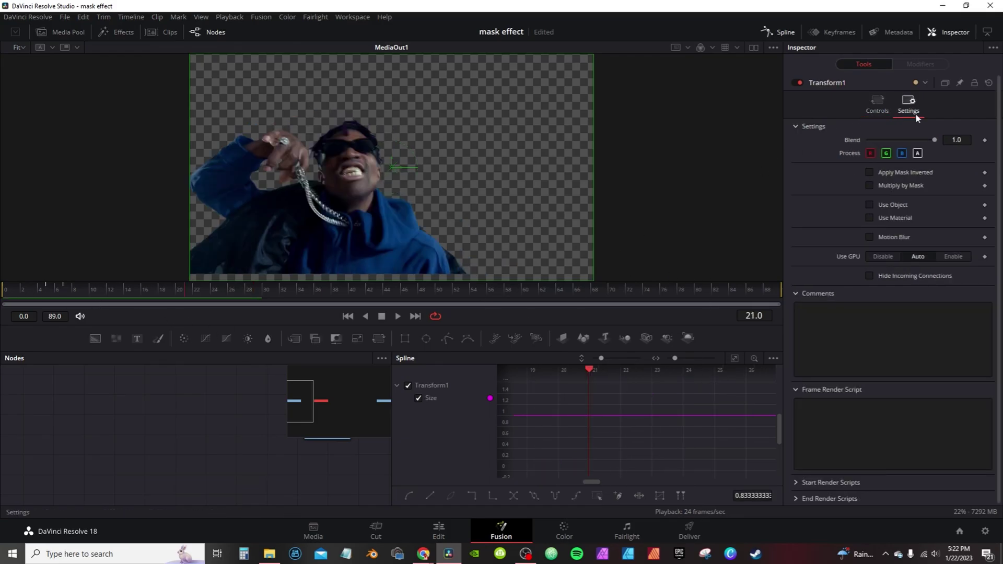
{"action": "left_click", "coordinate": [869, 237]}
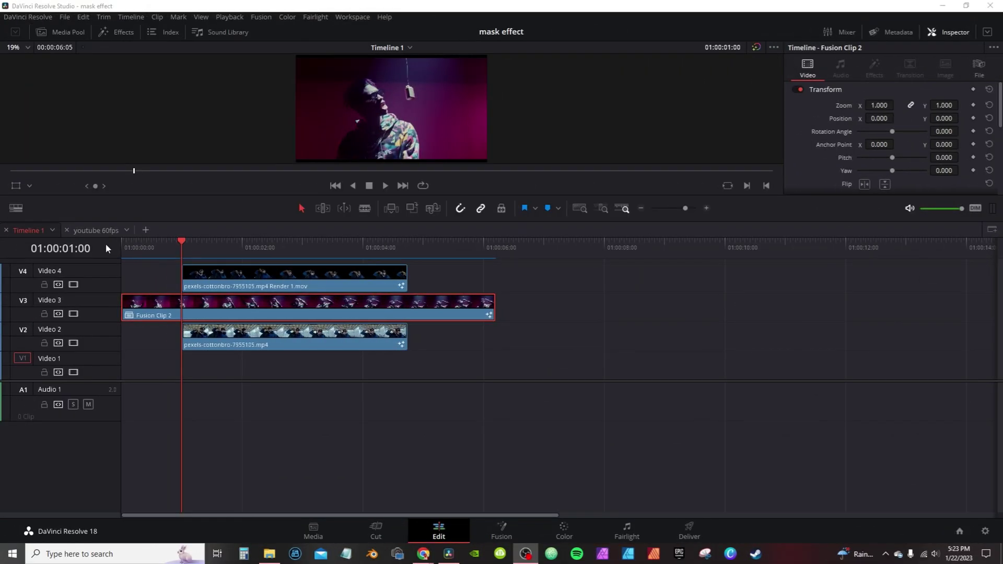
Open Fusion Clip 2 in Fusion, go to frame 26, and unlink MediaIn1 from MediaOut1
{"action": "right_click", "coordinate": [190, 308]}
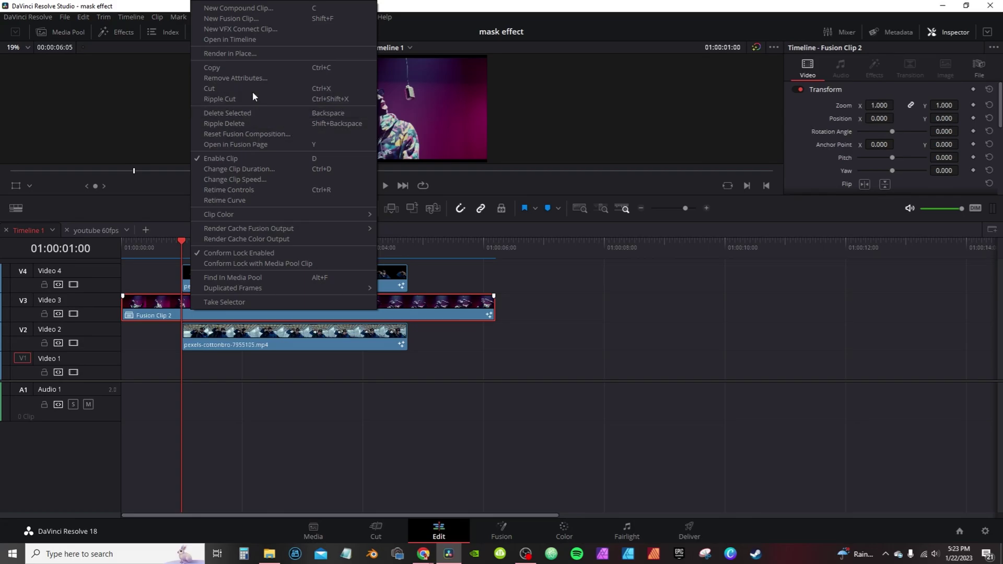
{"action": "left_click", "coordinate": [236, 142]}
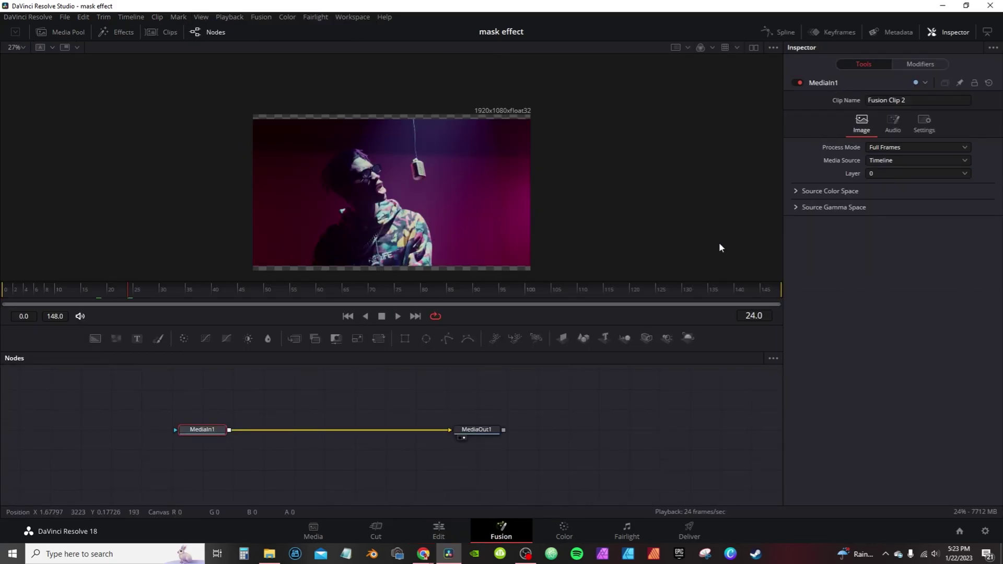
{"action": "left_click", "coordinate": [762, 318]}
{"action": "key", "text": "BackSpace"}
{"action": "key", "text": "BackSpace"}
{"action": "key", "text": "BackSpace"}
{"action": "key", "text": "BackSpace"}
{"action": "type", "text": "26"}
{"action": "key", "text": "Return"}
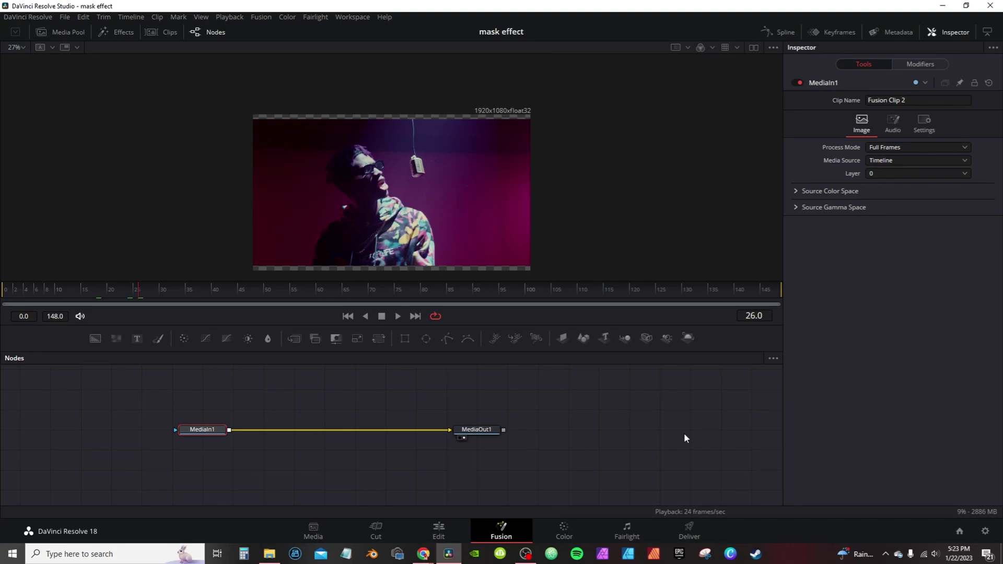
{"action": "left_click_drag", "start_coordinate": [202, 429], "coordinate": [263, 430]}
{"action": "left_click_drag", "start_coordinate": [453, 430], "coordinate": [187, 434]}
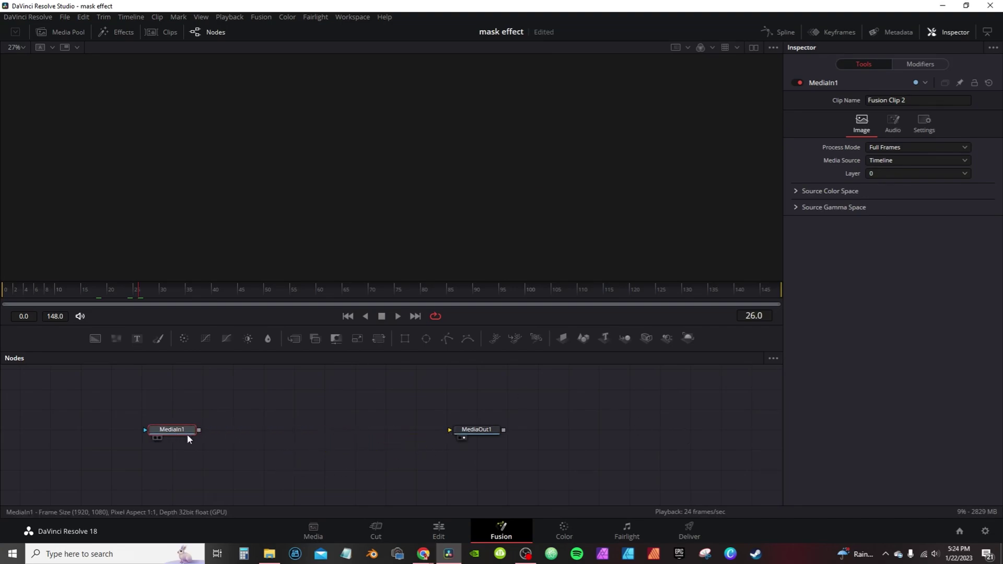
Merge a Background1 node with MediaIn1, swap Merge1's inputs, and view Merge1's output
{"action": "left_click", "coordinate": [96, 339]}
{"action": "left_click_drag", "start_coordinate": [243, 449], "coordinate": [243, 432]}
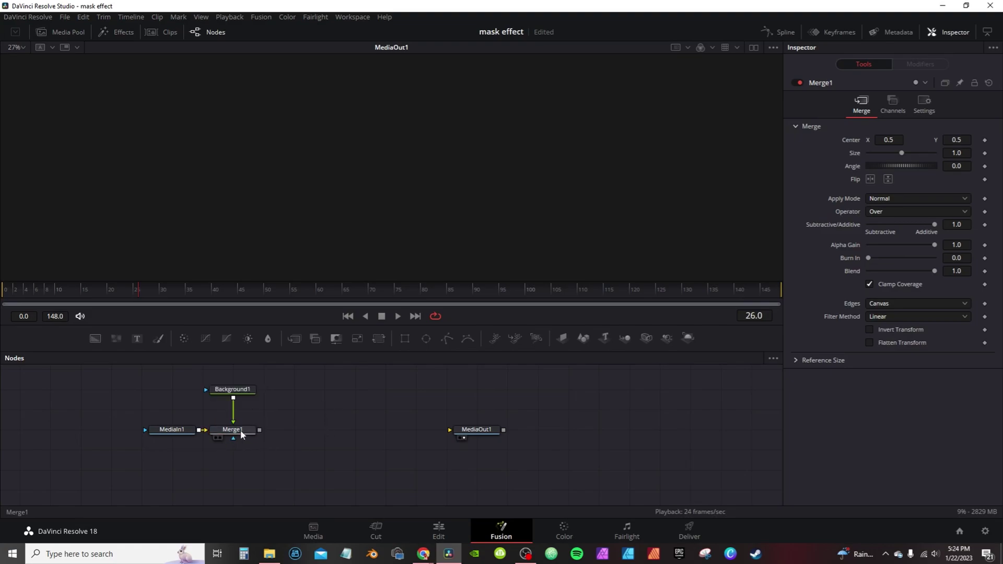
{"action": "key", "text": "ctrl+t"}
{"action": "left_click", "coordinate": [220, 437]}
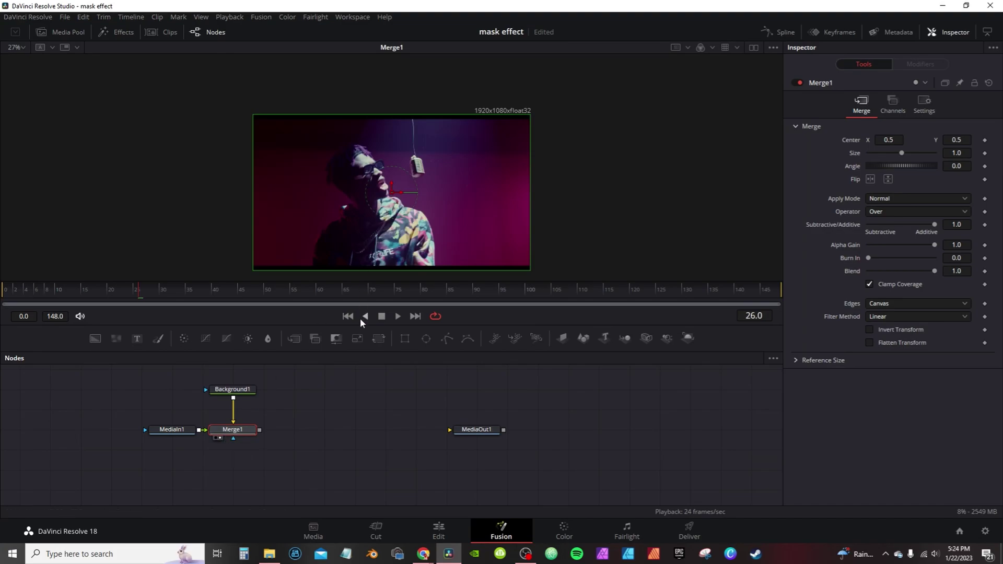
{"action": "left_click_drag", "start_coordinate": [233, 389], "coordinate": [233, 409]}
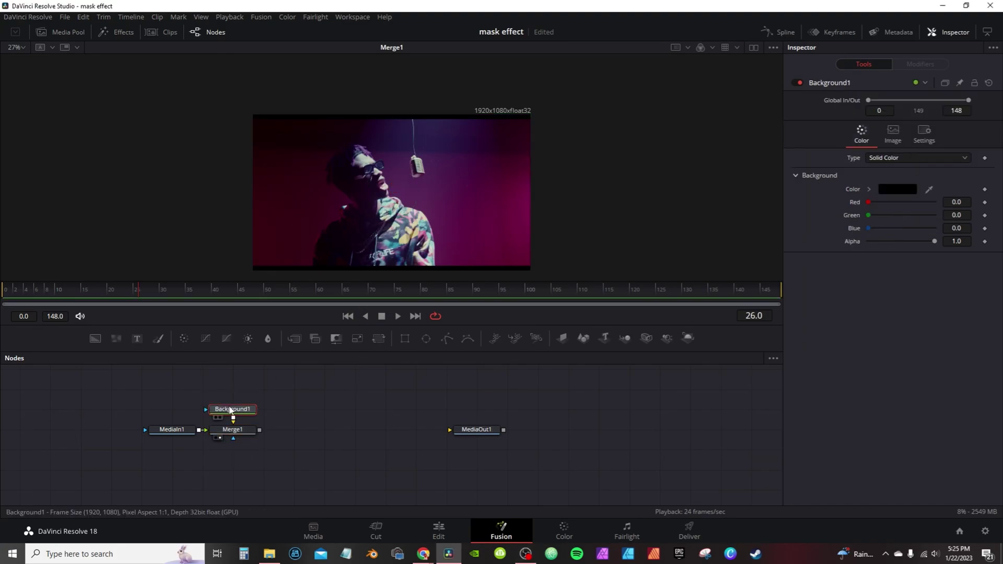
Add a rectangle mask to Background1 with Width 1.0 and Center Y 0.75
{"action": "left_click", "coordinate": [405, 338]}
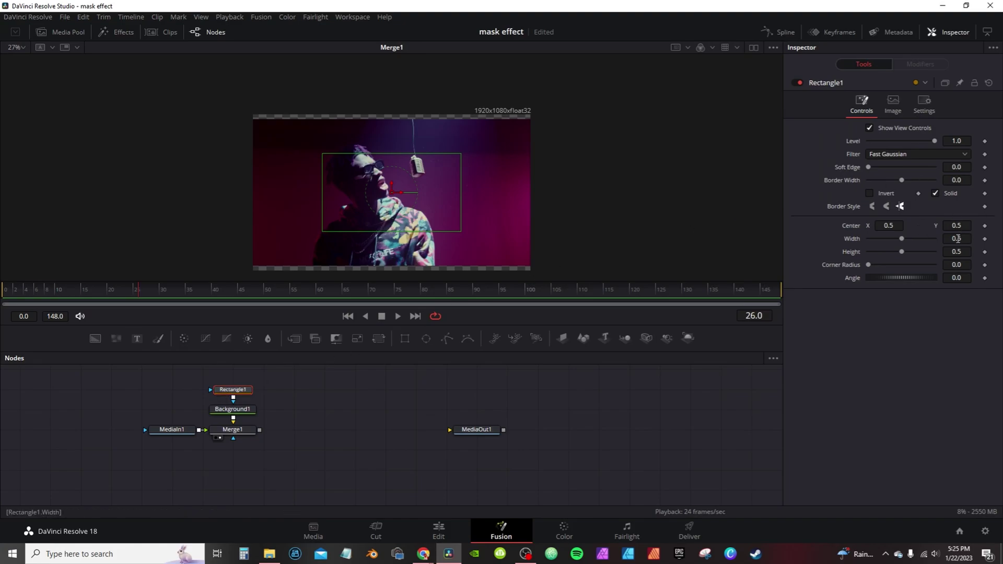
{"action": "left_click", "coordinate": [957, 240]}
{"action": "type", "text": "1"}
{"action": "key", "text": "Tab"}
{"action": "left_click", "coordinate": [967, 226]}
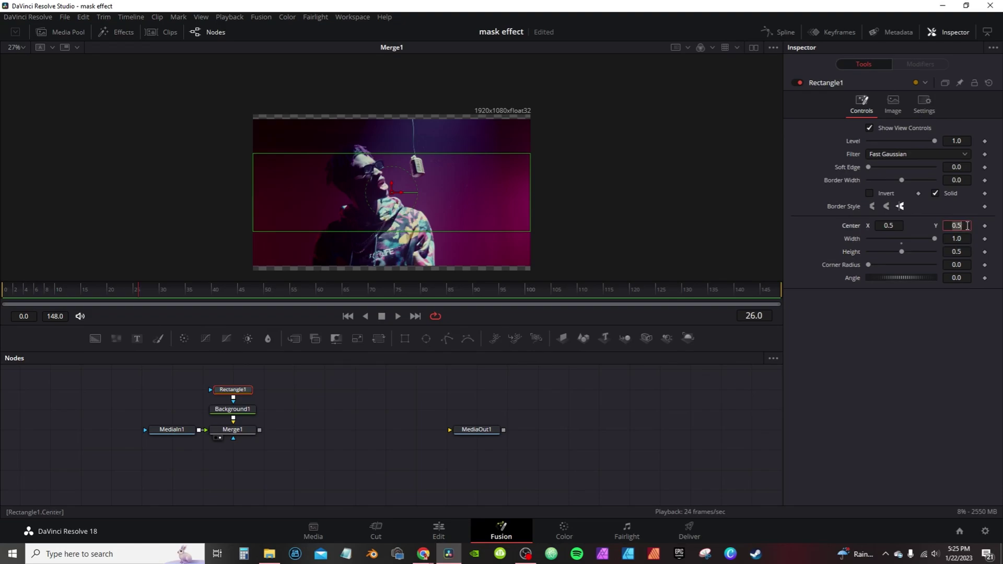
{"action": "type", "text": ".75"}
{"action": "key", "text": "Tab"}
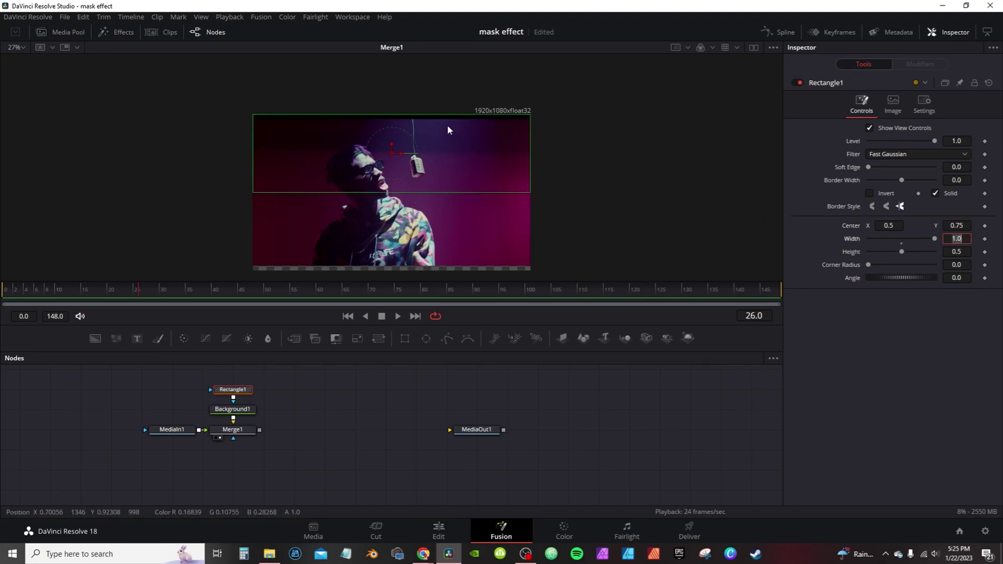
{"action": "left_click", "coordinate": [458, 222]}
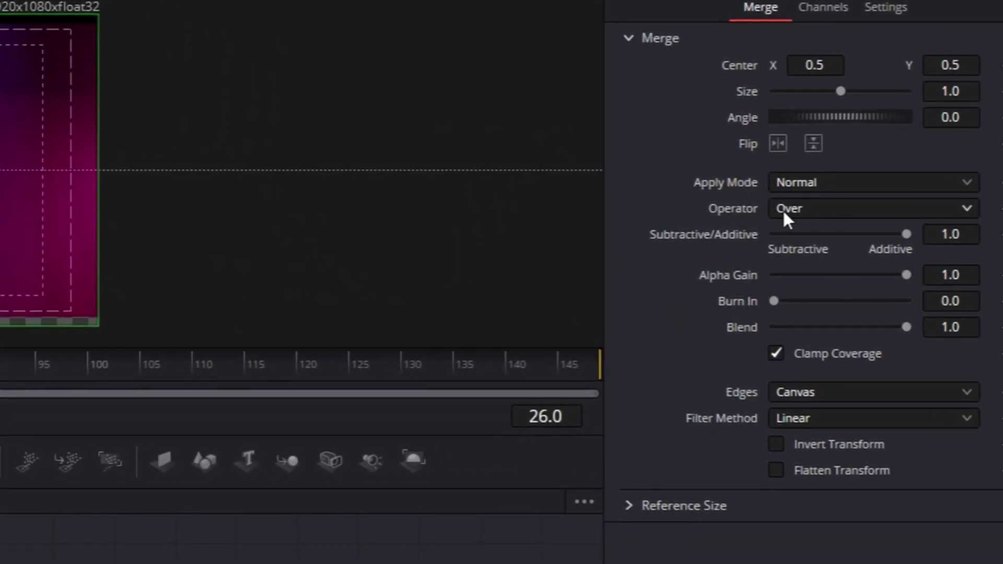
Set Merge1's operator to In and select the rectangle, background and merge nodes
{"action": "left_click", "coordinate": [791, 209]}
{"action": "left_click", "coordinate": [801, 255]}
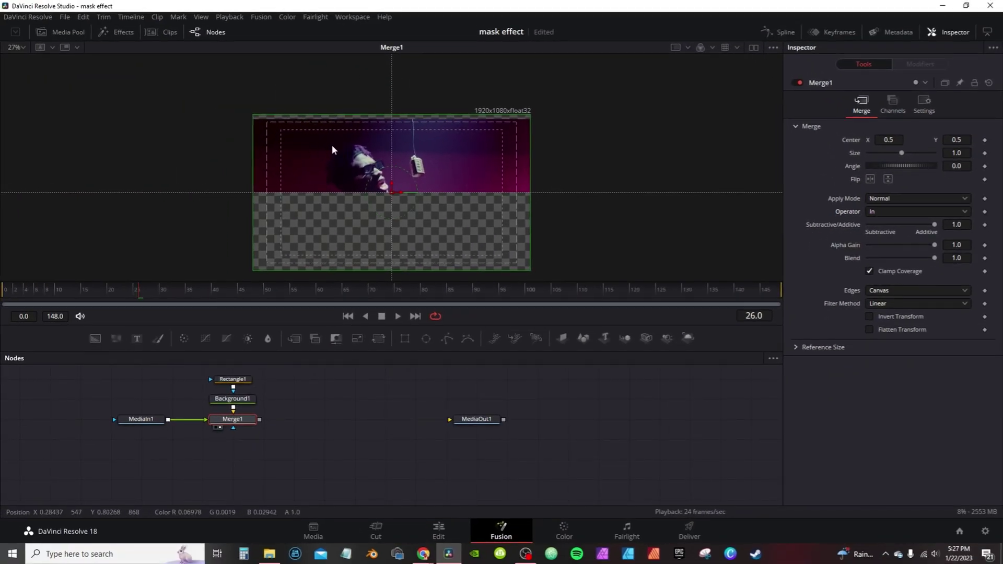
{"action": "left_click_drag", "start_coordinate": [280, 439], "coordinate": [210, 376]}
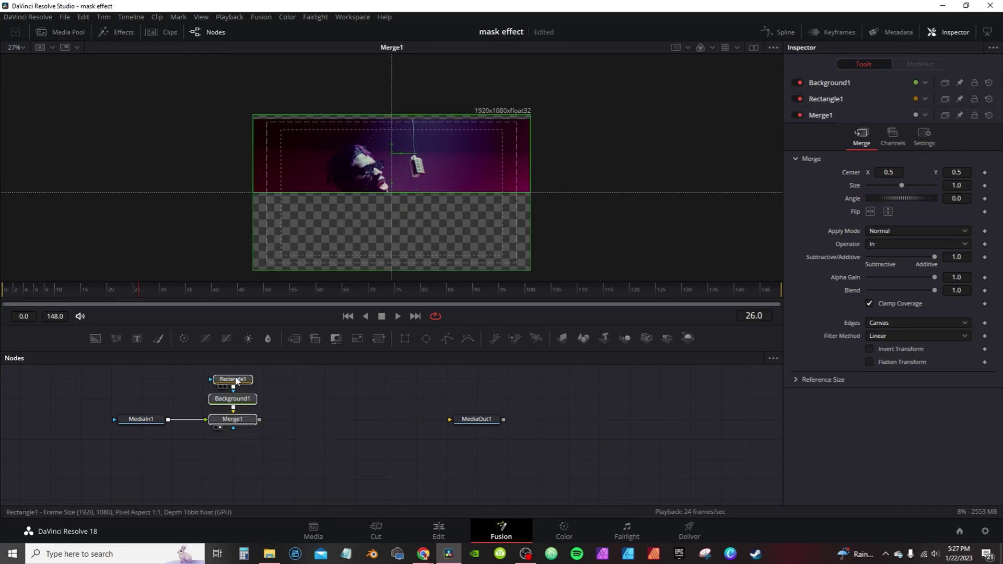
{"action": "left_click", "coordinate": [317, 398]}
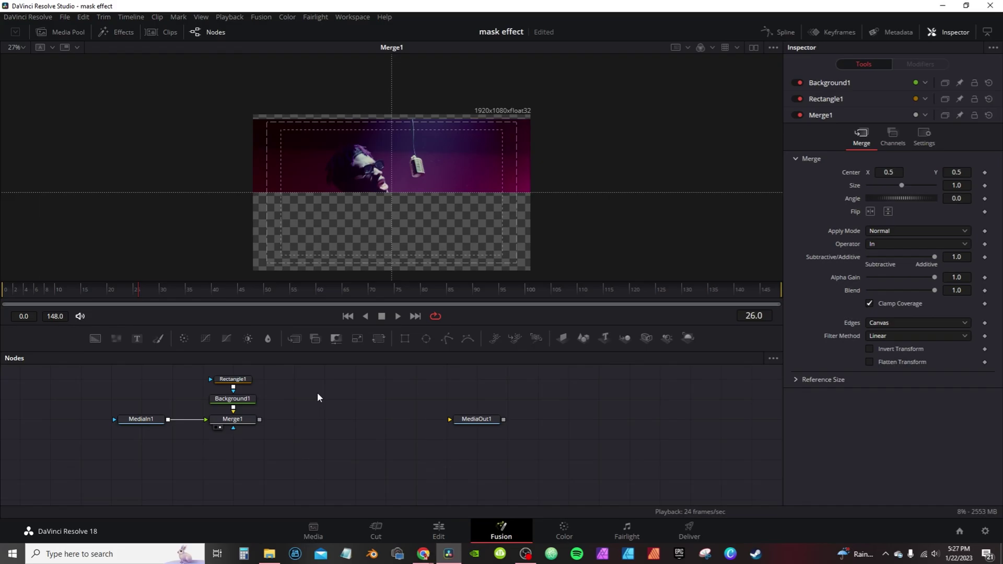
Paste a copy of the masking nodes in line and feed Merge1 into Merge1_1's background
{"action": "key", "text": "ctrl+v"}
{"action": "left_click_drag", "start_coordinate": [318, 397], "coordinate": [331, 418]}
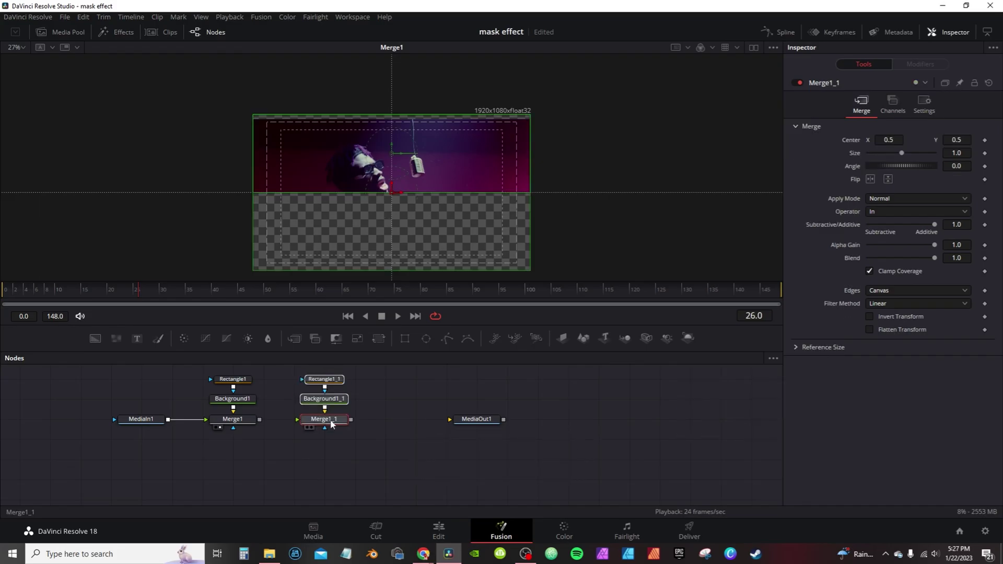
{"action": "left_click", "coordinate": [385, 415]}
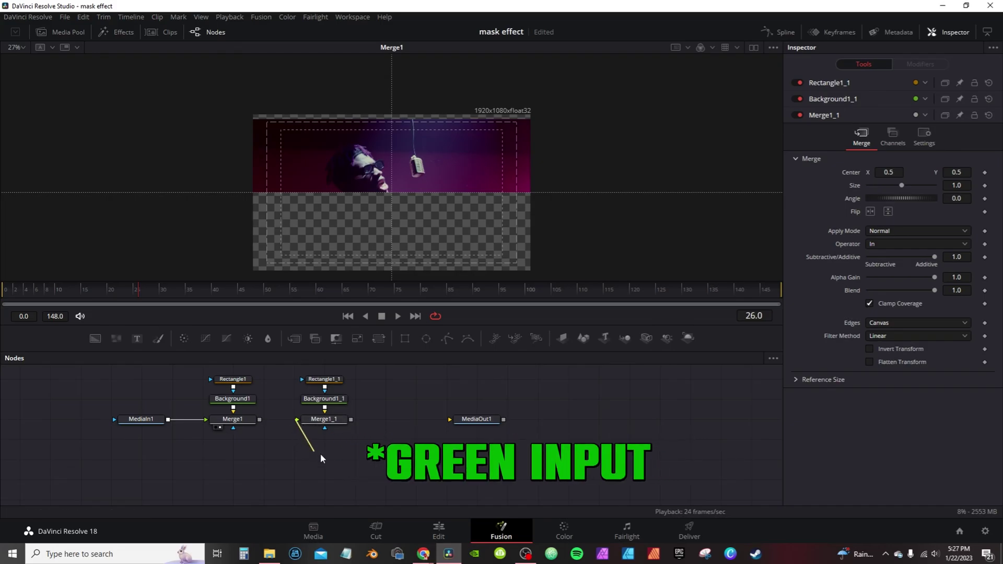
{"action": "left_click_drag", "start_coordinate": [298, 421], "coordinate": [170, 425]}
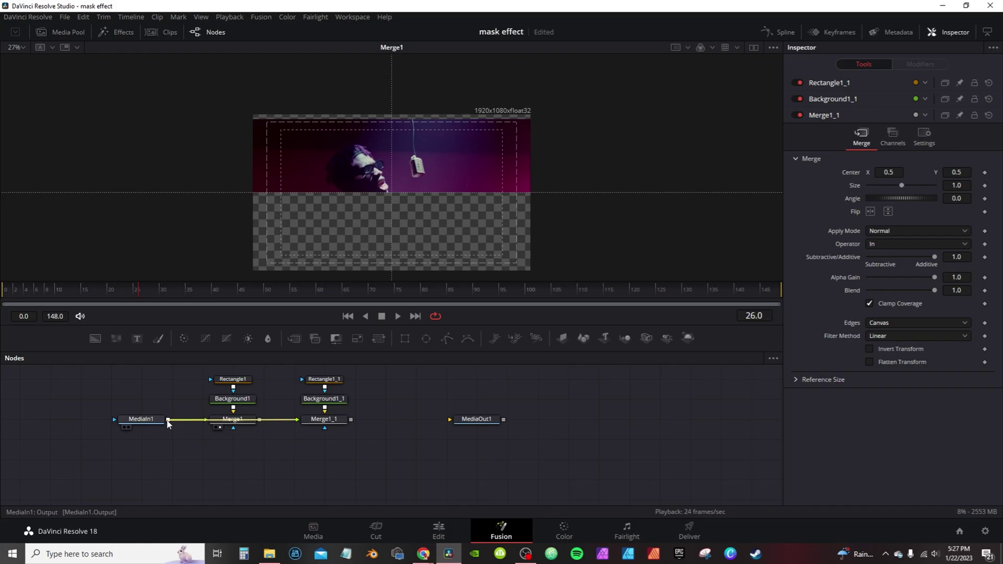
Set Rectangle1_1's Center Y to 0.25 and view Merge1_1 in the viewer
{"action": "left_click", "coordinate": [335, 382]}
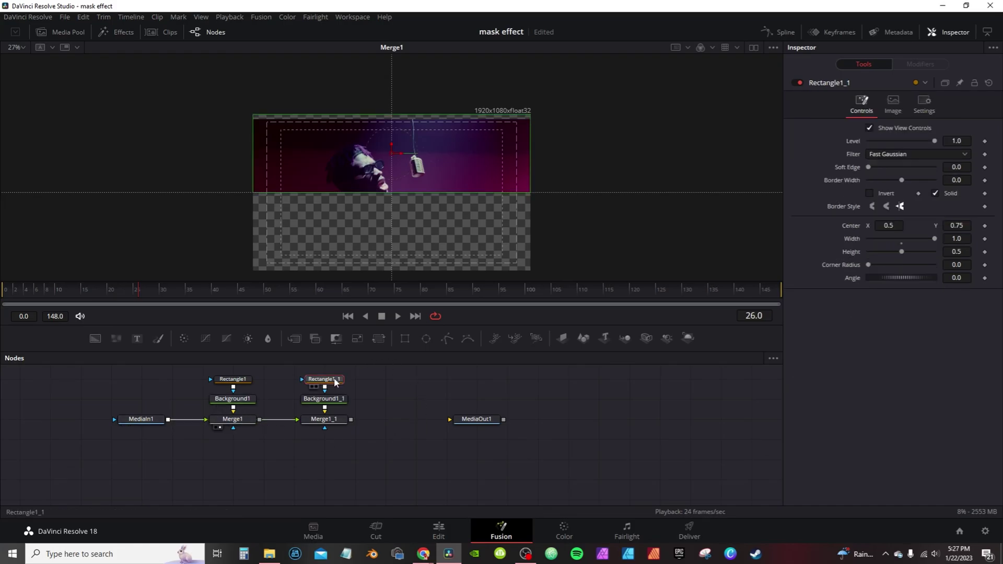
{"action": "left_click", "coordinate": [965, 225]}
{"action": "type", "text": "0.25"}
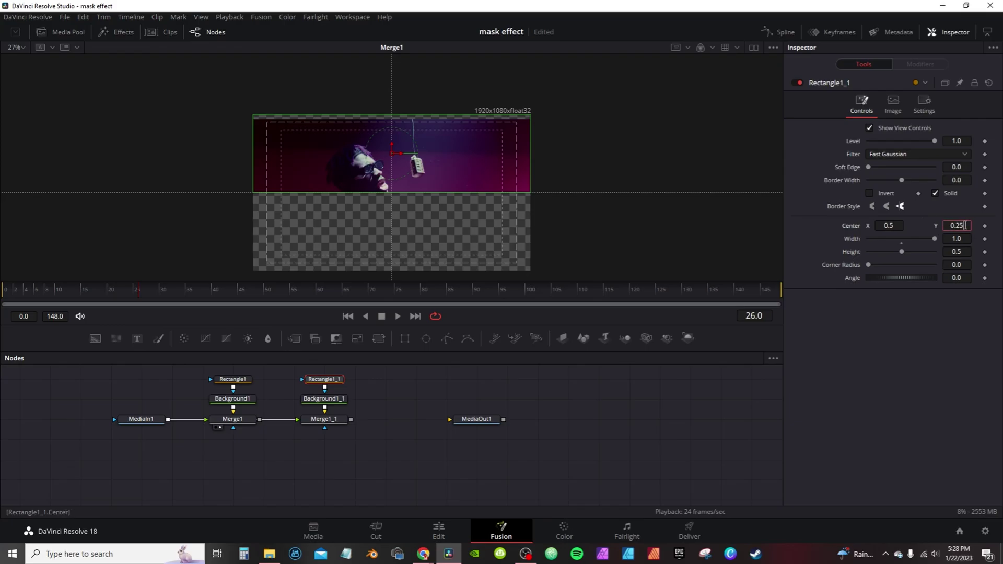
{"action": "key", "text": "Tab"}
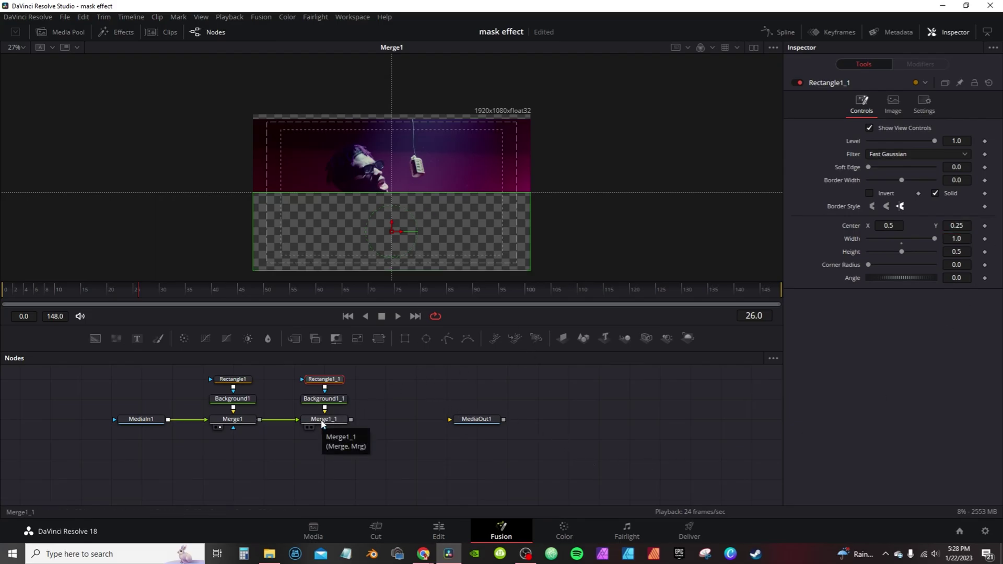
{"action": "left_click", "coordinate": [322, 419]}
{"action": "key", "text": "1"}
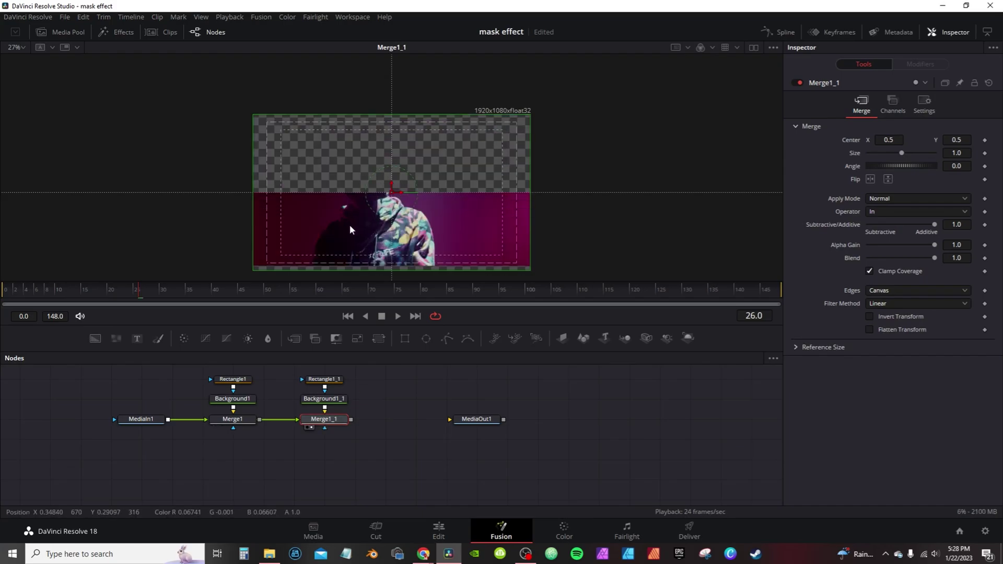
Add Transform1 after Merge1 and place it below as a branch
{"action": "left_click", "coordinate": [235, 427]}
{"action": "left_click", "coordinate": [251, 424]}
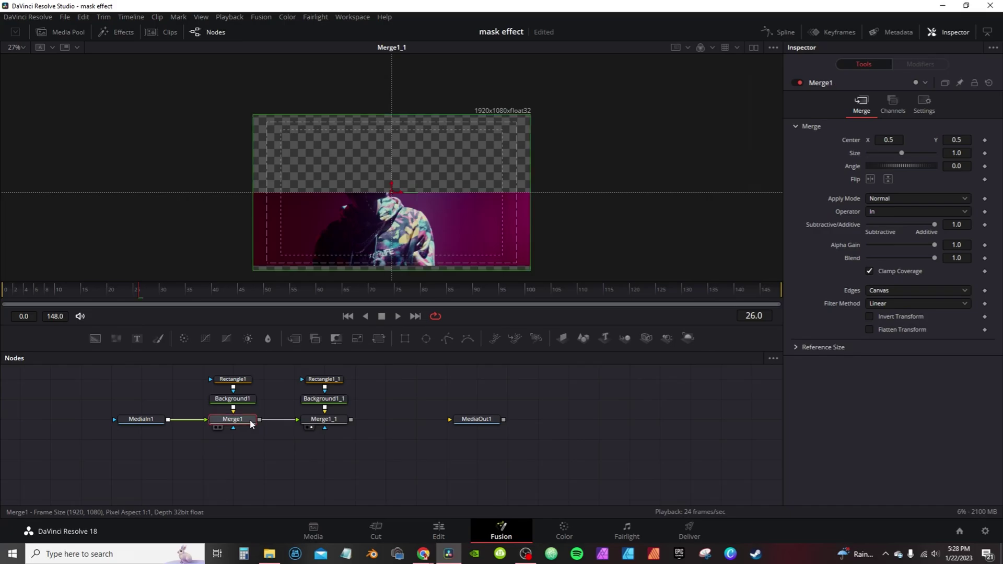
{"action": "left_click", "coordinate": [378, 339]}
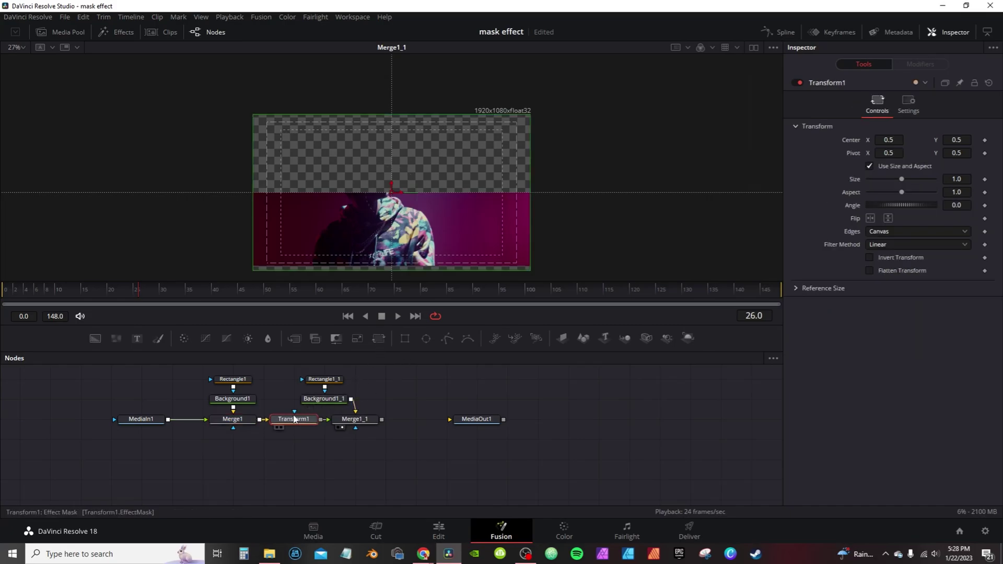
{"action": "left_click_drag", "start_coordinate": [305, 421], "coordinate": [244, 461]}
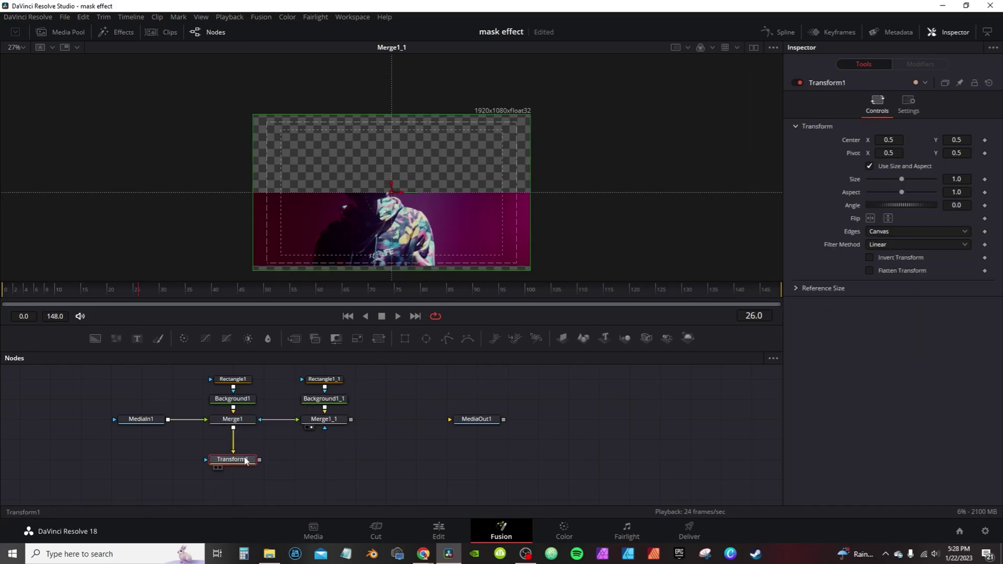
Paste a linked instance of Transform1 after Merge1_1 and place it below
{"action": "left_click", "coordinate": [336, 423]}
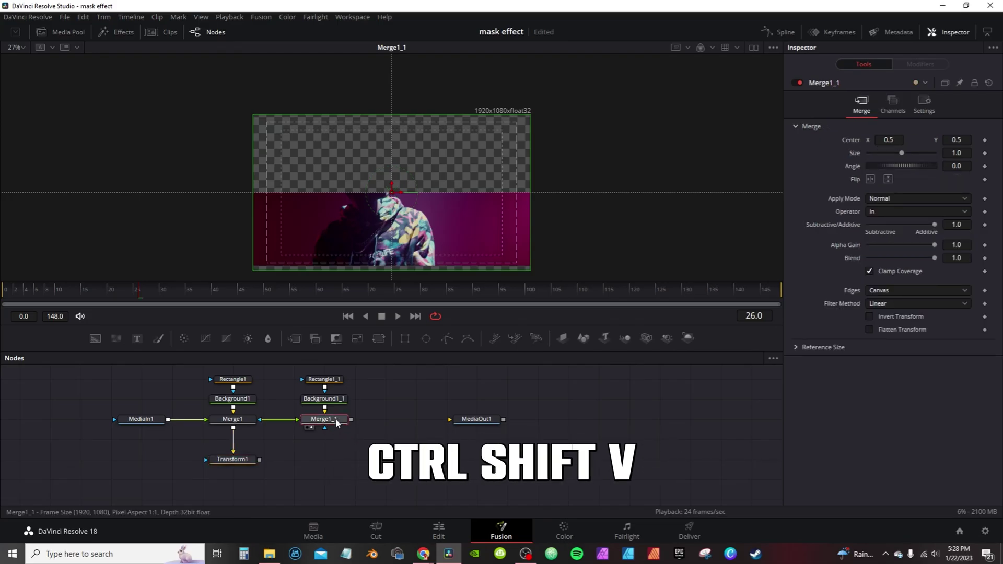
{"action": "key", "text": "ctrl+shift+v"}
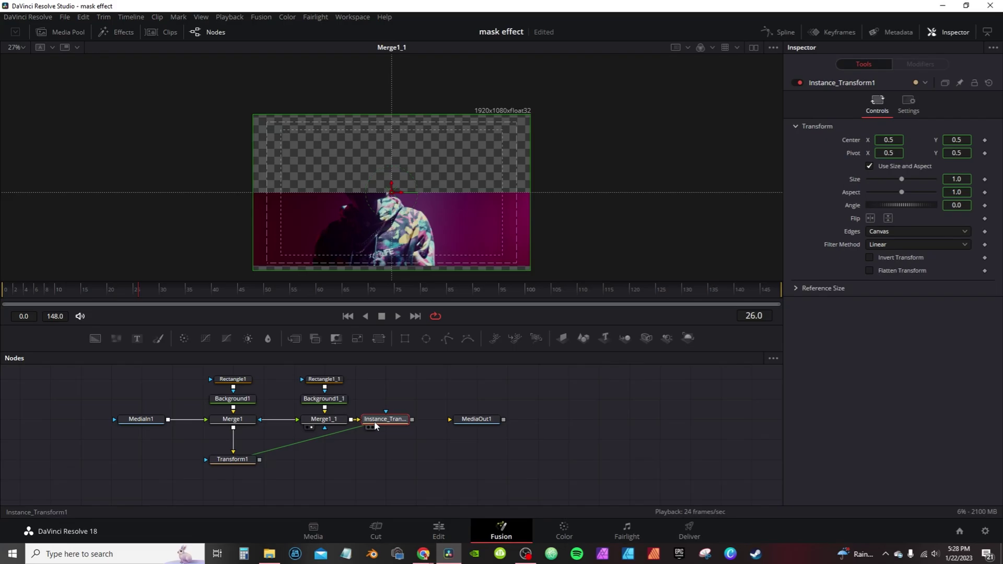
{"action": "left_click_drag", "start_coordinate": [375, 426], "coordinate": [314, 466]}
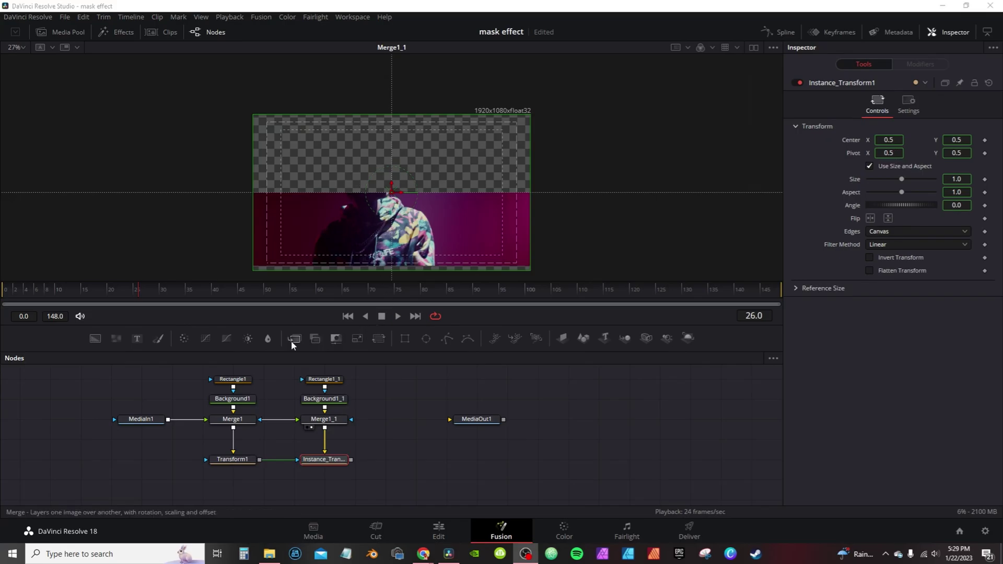
Add Merge2 fed by Transform1 and Instance_Transform1, and move MediaOut1 down beside it
{"action": "left_click_drag", "start_coordinate": [291, 341], "coordinate": [265, 485]}
{"action": "left_click_drag", "start_coordinate": [259, 444], "coordinate": [265, 473]}
{"action": "left_click_drag", "start_coordinate": [351, 442], "coordinate": [491, 393]}
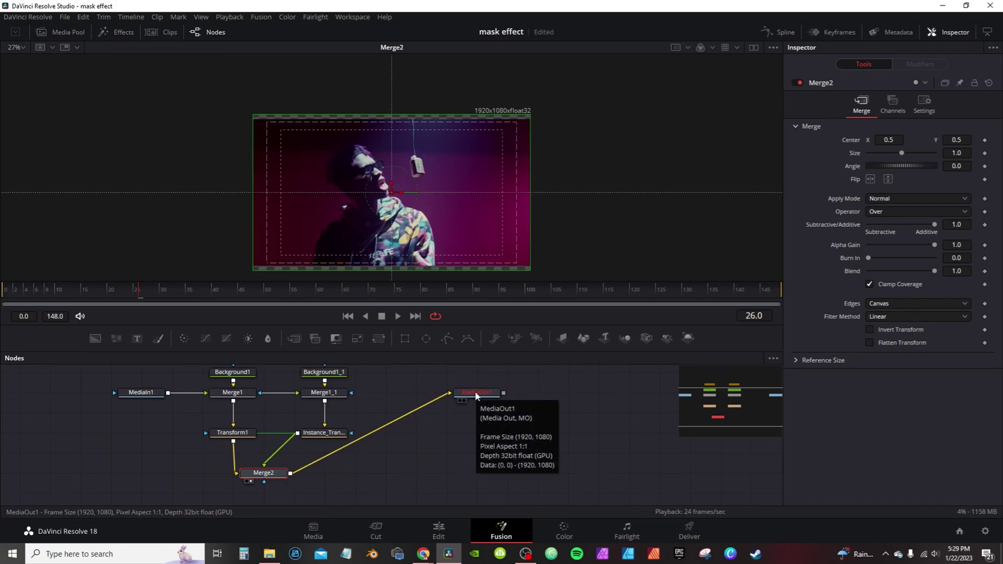
{"action": "left_click", "coordinate": [475, 396]}
{"action": "left_click_drag", "start_coordinate": [475, 390], "coordinate": [505, 450]}
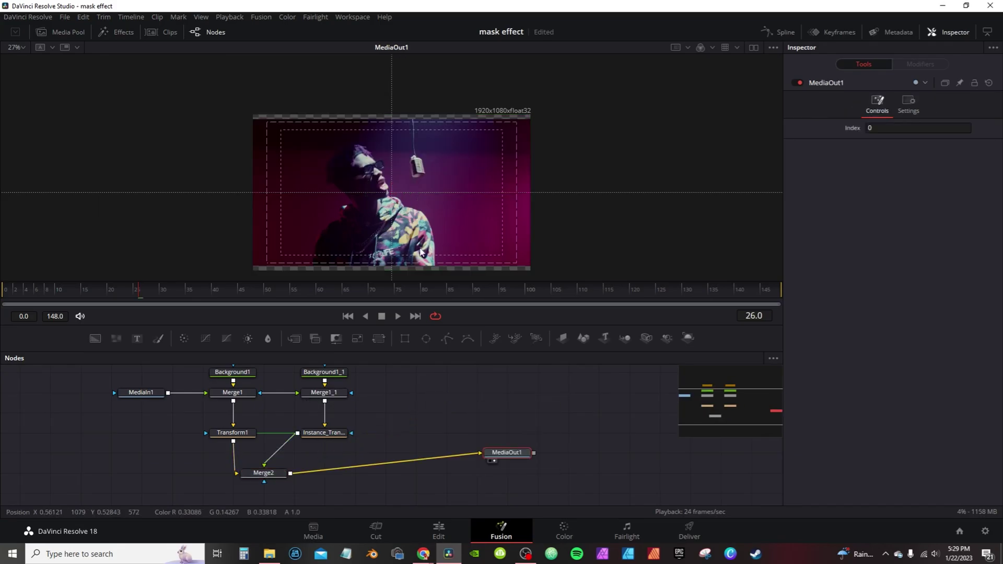
{"action": "left_click", "coordinate": [321, 435]}
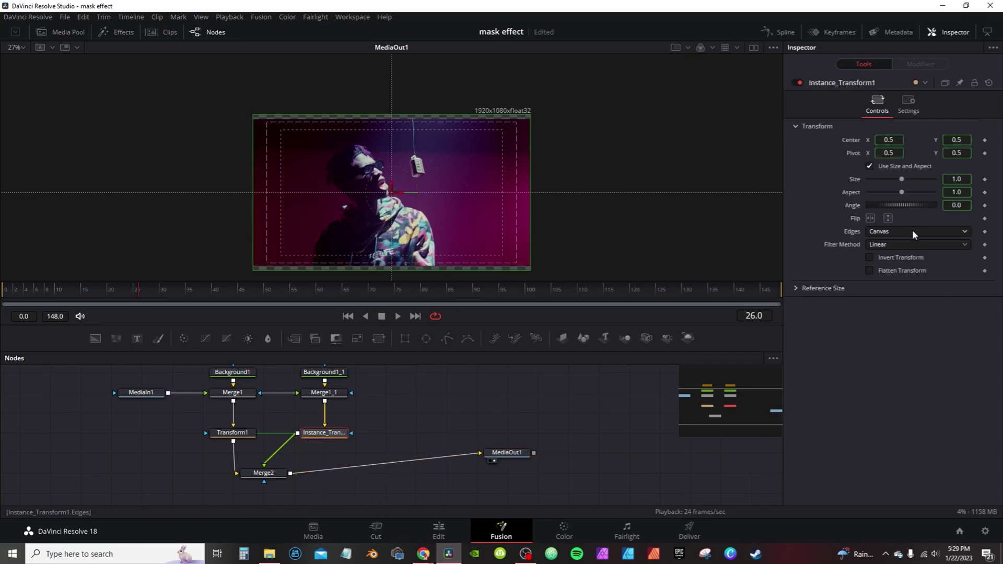
Deinstance Invert Transform on Instance_Transform1, test its Center X, and reset Transform1's centre to 0.5
{"action": "right_click", "coordinate": [890, 257]}
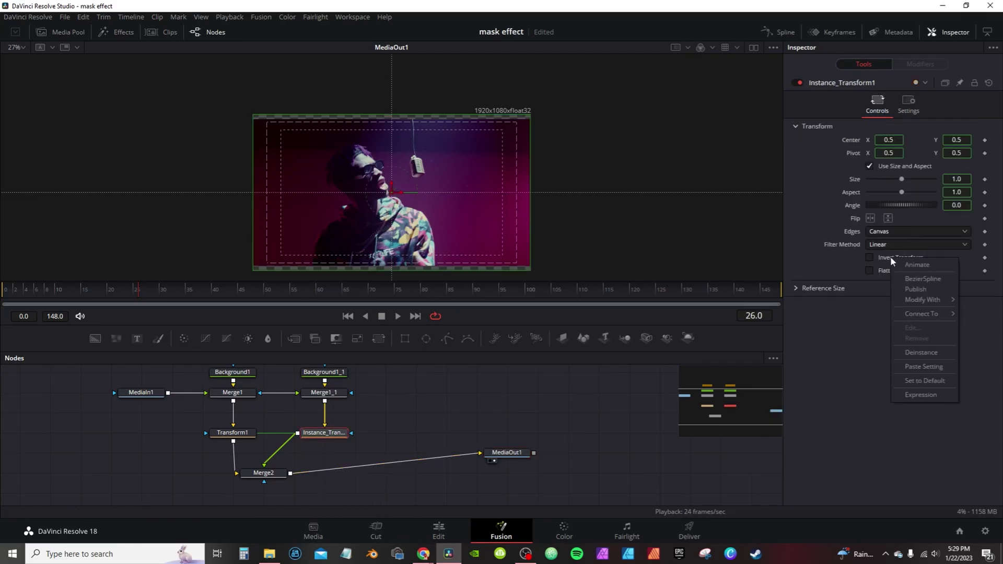
{"action": "left_click", "coordinate": [919, 353]}
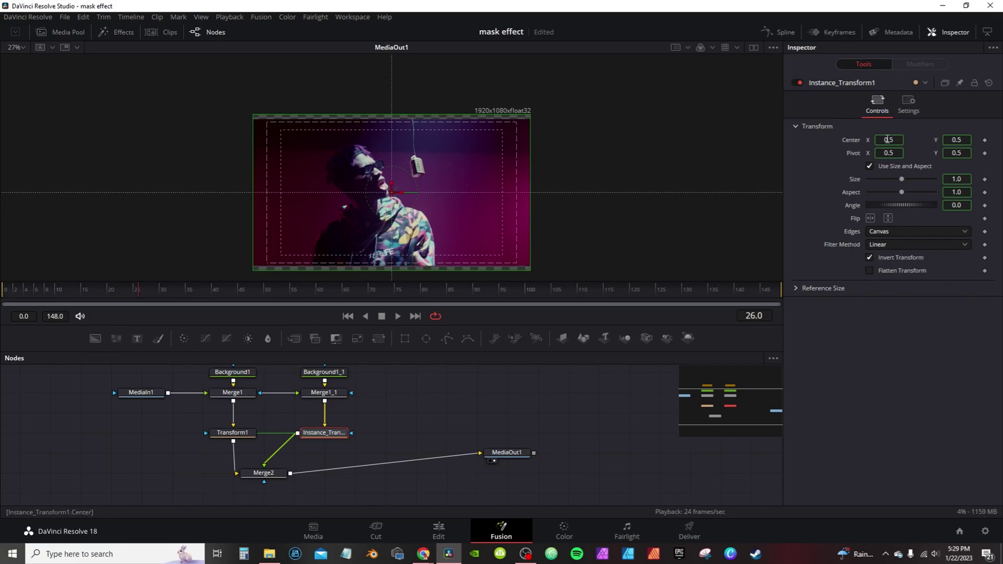
{"action": "mouse_move", "coordinate": [887, 139]}
{"action": "left_mouse_down"}
{"action": "mouse_move", "coordinate": [931, 139]}
{"action": "mouse_move", "coordinate": [834, 140]}
{"action": "mouse_move", "coordinate": [886, 139]}
{"action": "left_mouse_up"}
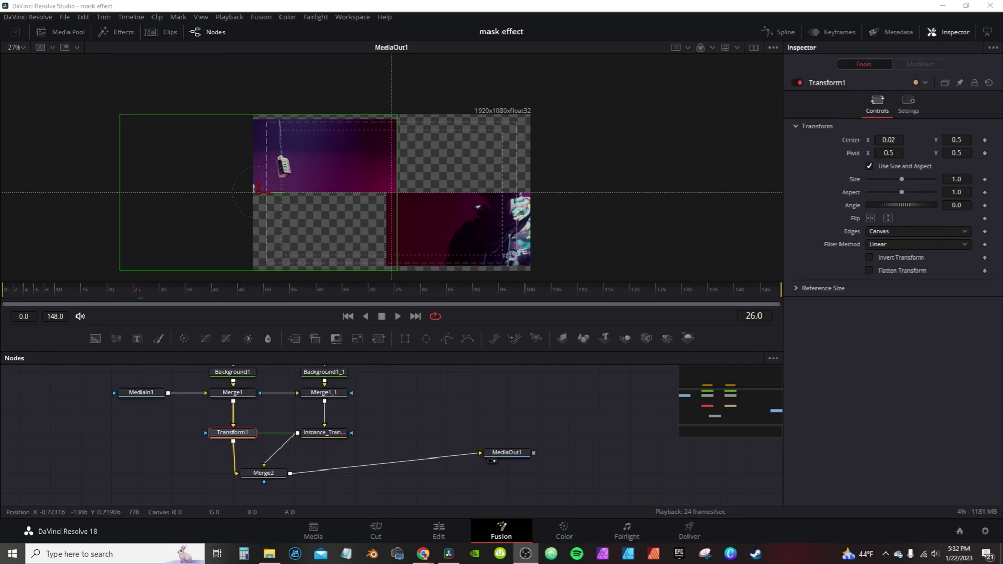
{"action": "double_click", "coordinate": [852, 138]}
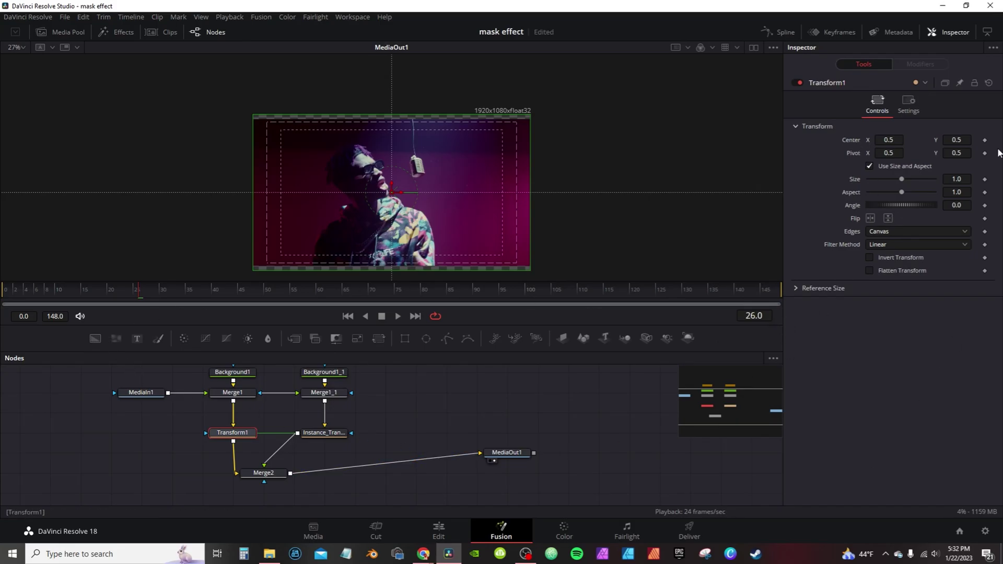
Keyframe Transform1's centre, then at frame 31 slide it left to X -0.573, out of frame
{"action": "left_click", "coordinate": [985, 140]}
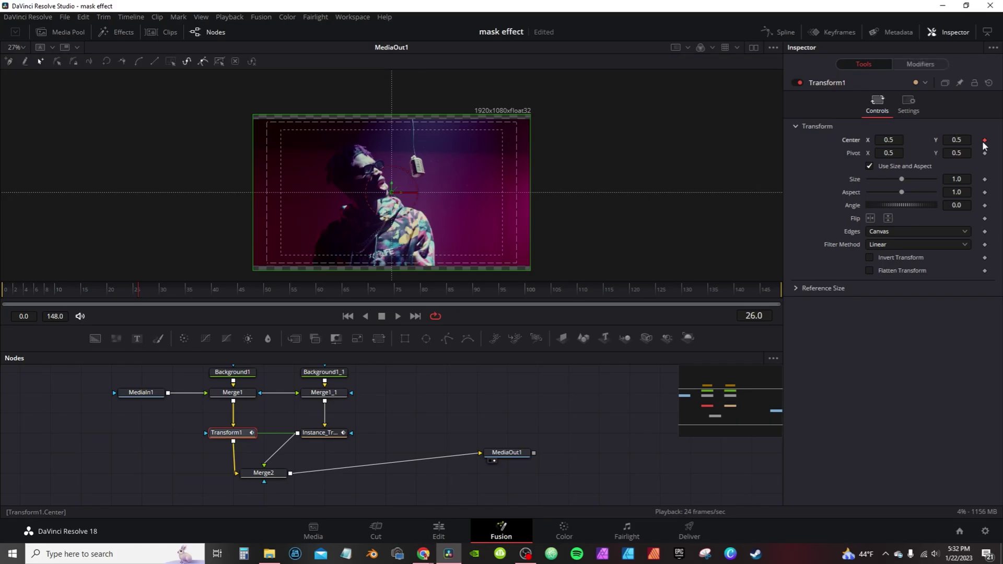
{"action": "left_click", "coordinate": [164, 290]}
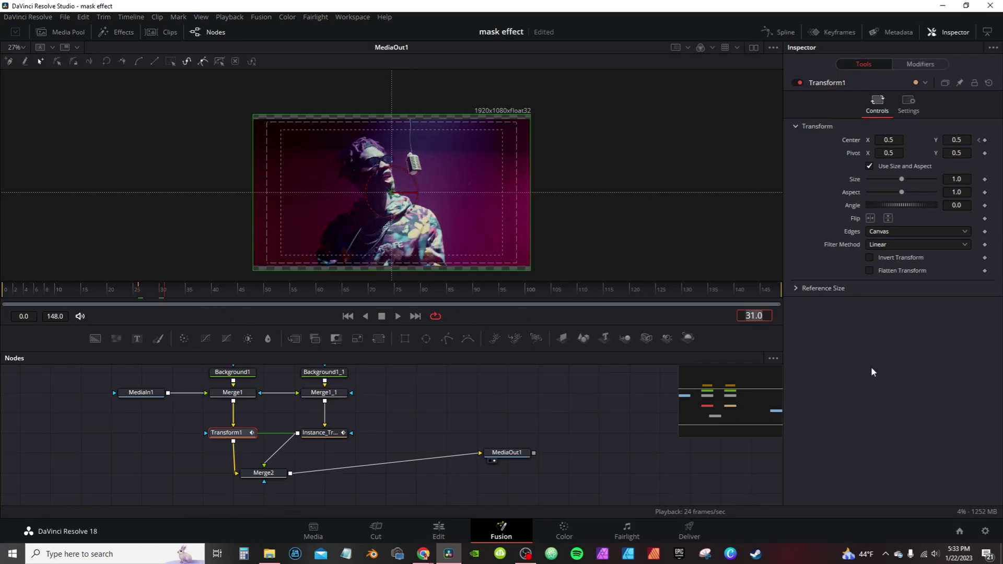
{"action": "left_click", "coordinate": [888, 140]}
{"action": "type", "text": "0.202"}
{"action": "key", "text": "Return"}
{"action": "left_click_drag", "start_coordinate": [889, 140], "coordinate": [836, 140]}
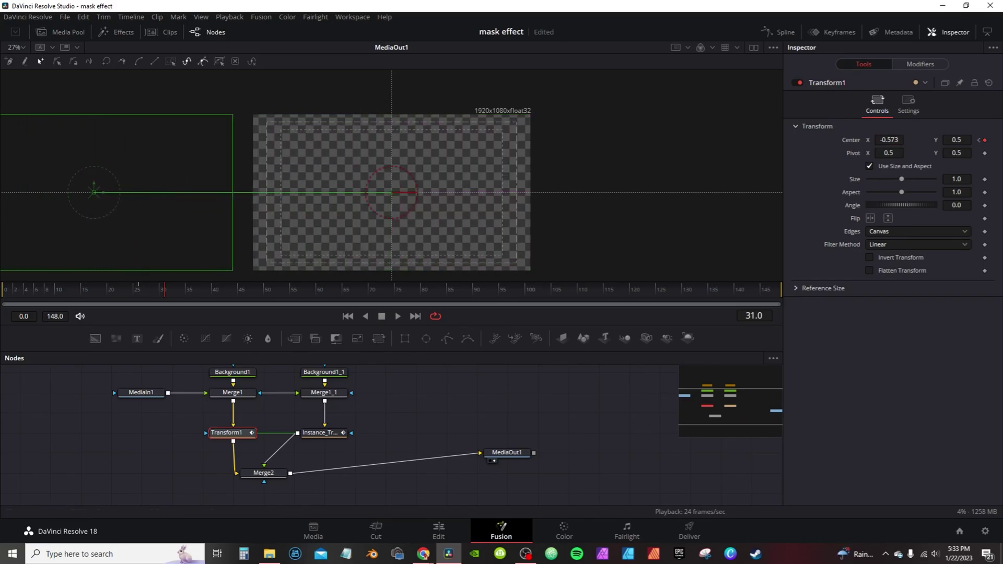
Fit Transform1's Displacement curve in the Spline panel and change its keyframe easing
{"action": "left_click", "coordinate": [780, 32]}
{"action": "left_click", "coordinate": [408, 385]}
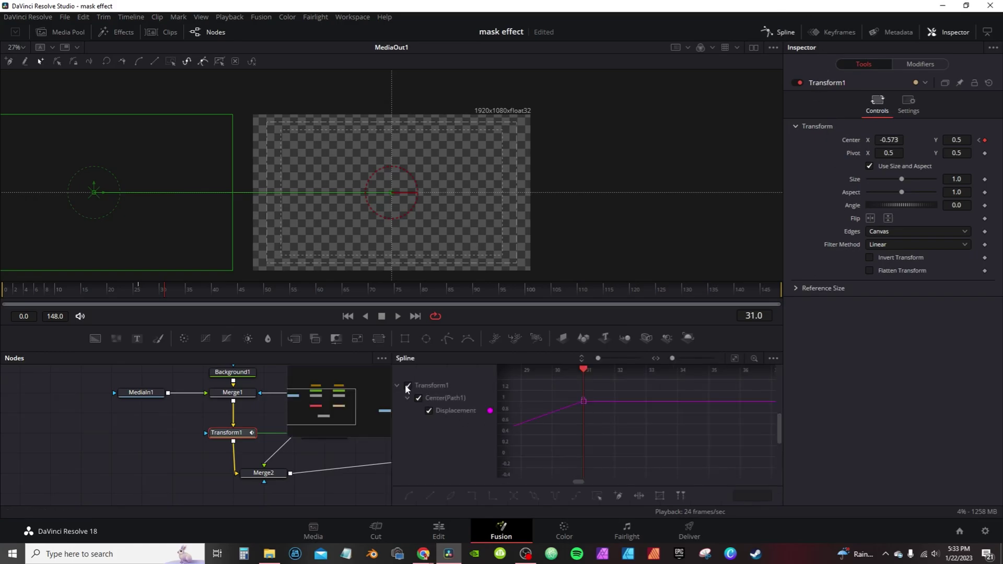
{"action": "left_click", "coordinate": [735, 357]}
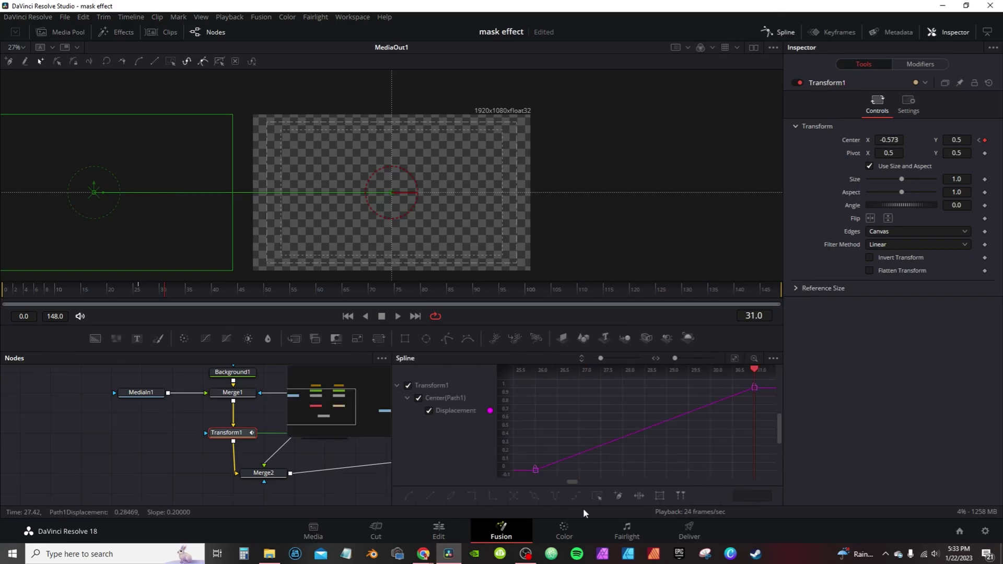
{"action": "left_click", "coordinate": [599, 495]}
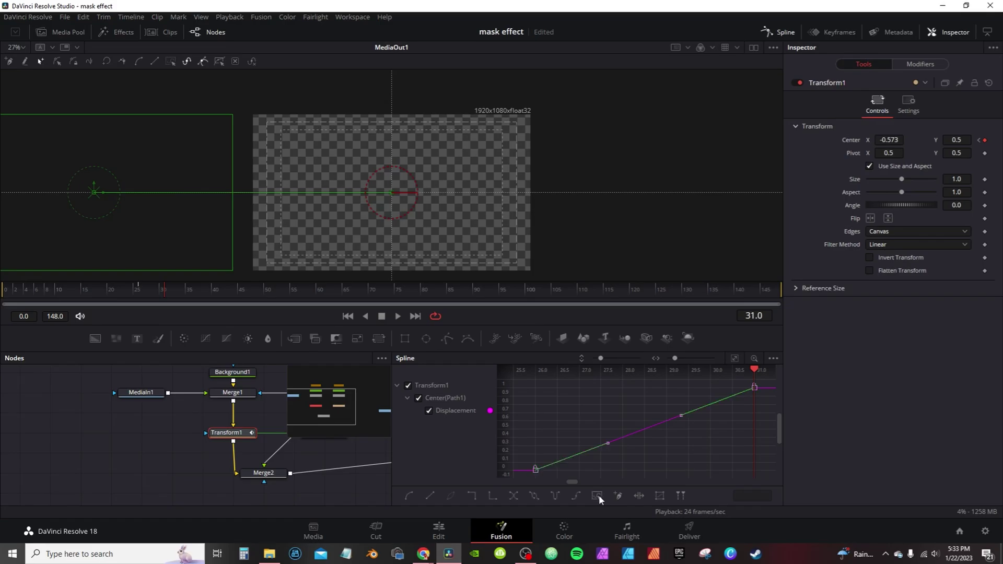
{"action": "left_click", "coordinate": [409, 494]}
{"action": "key", "text": "shift+3"}
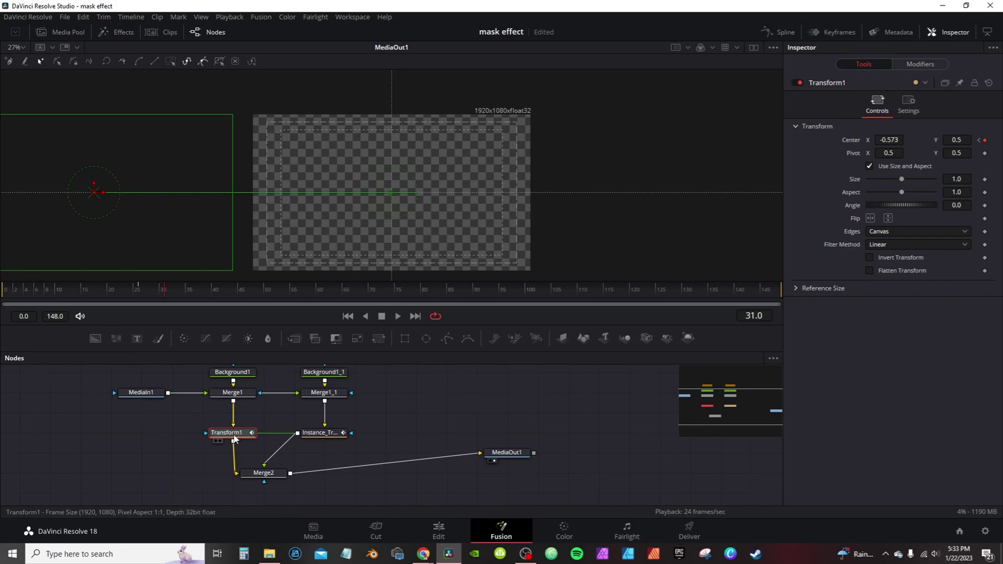
Turn on Motion Blur in Instance_Transform1's Settings and show the Clips thumbnail strip
{"action": "left_click_drag", "start_coordinate": [234, 435], "coordinate": [204, 435]}
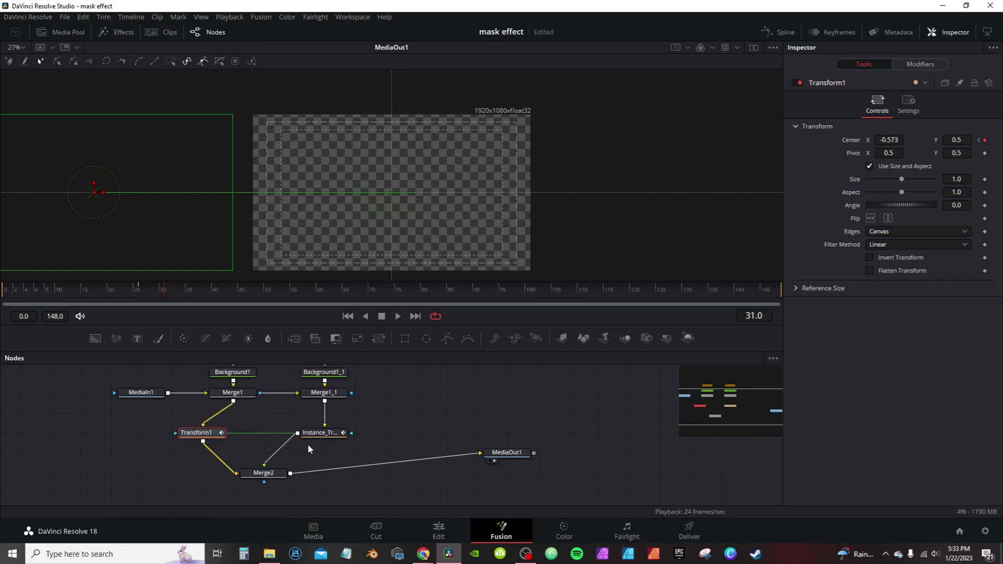
{"action": "left_click", "coordinate": [321, 434]}
{"action": "key", "text": "ctrl+z"}
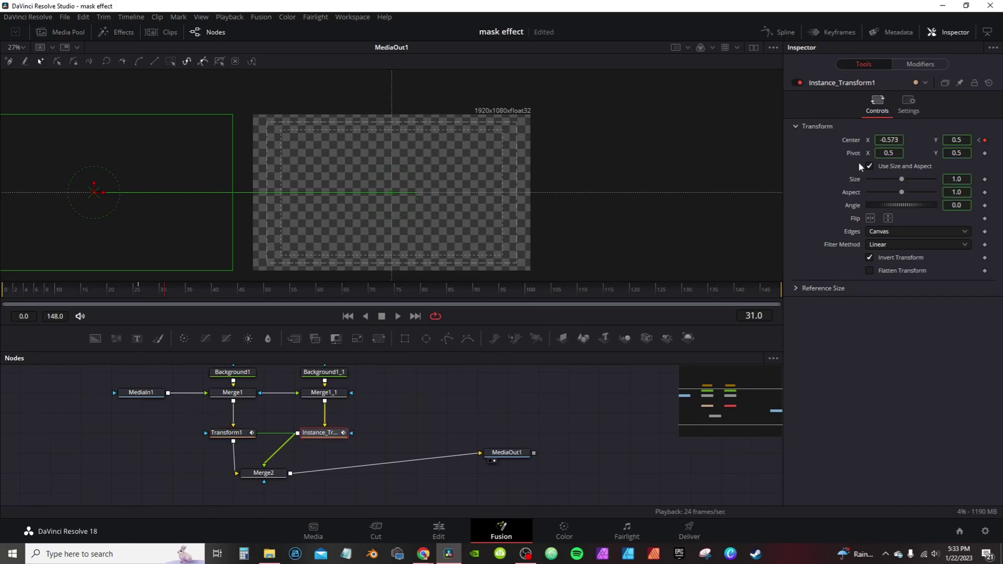
{"action": "left_click", "coordinate": [909, 105]}
{"action": "left_click", "coordinate": [870, 237]}
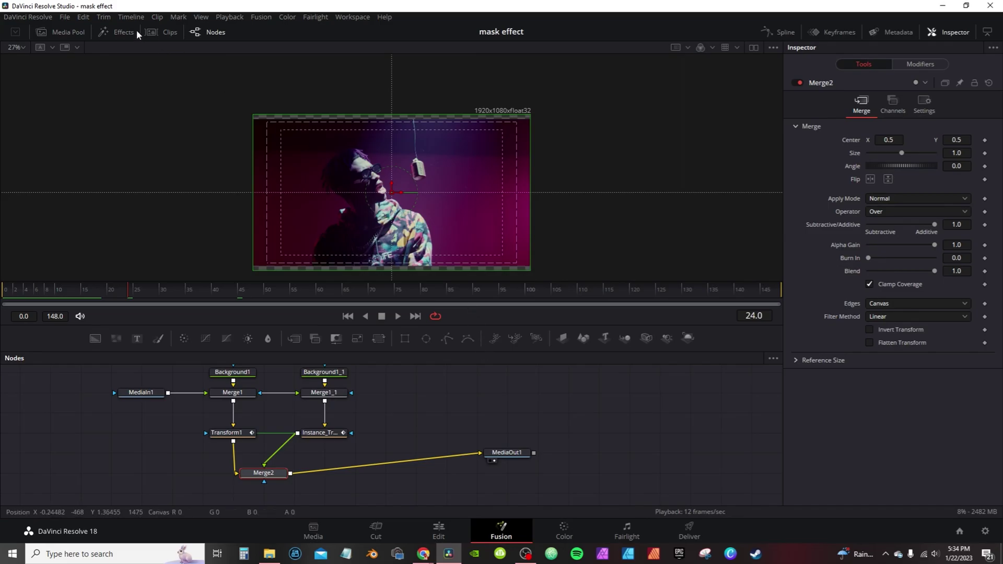
{"action": "left_click", "coordinate": [168, 33]}
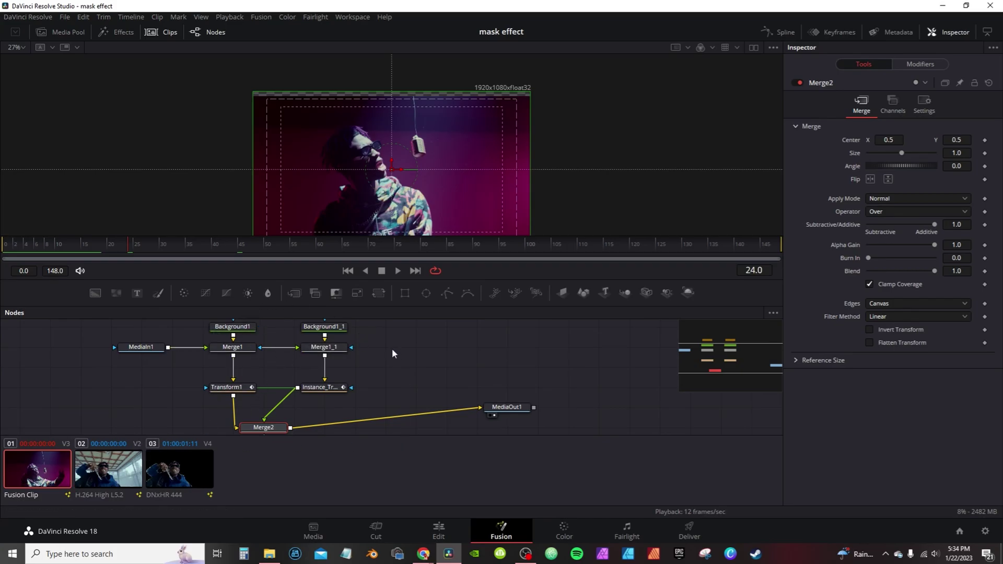
Copy the nine mask-effect nodes and switch to clip 02's composition
{"action": "scroll", "coordinate": [393, 353], "scroll_direction": "up", "scroll_amount": 2}
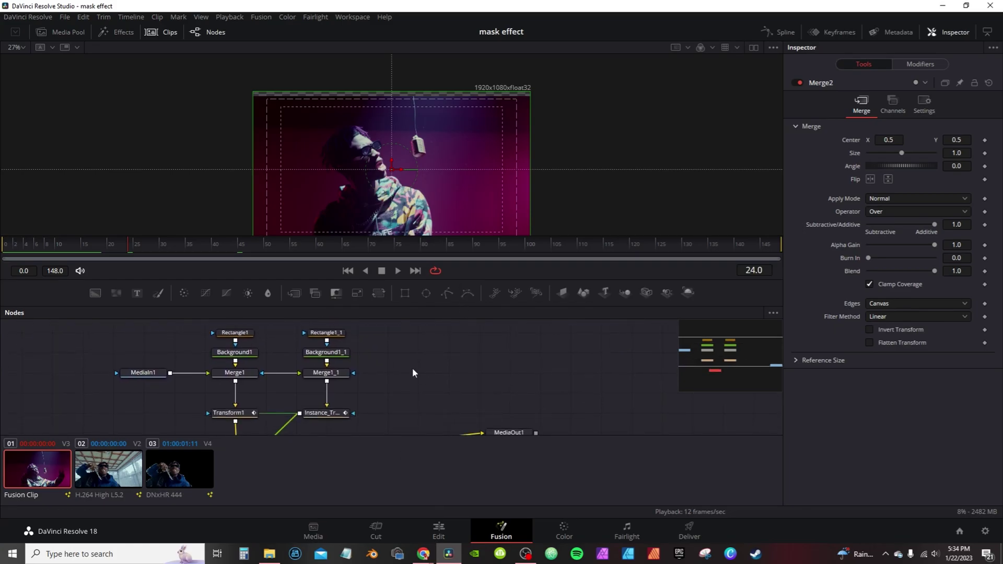
{"action": "scroll", "coordinate": [413, 373], "scroll_direction": "down", "scroll_amount": 3}
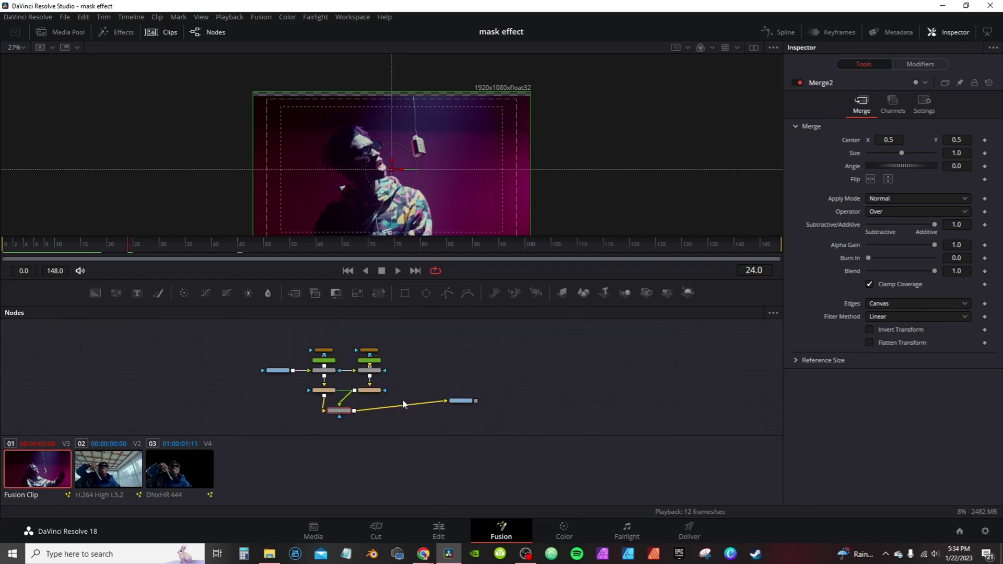
{"action": "left_click_drag", "start_coordinate": [415, 430], "coordinate": [308, 337]}
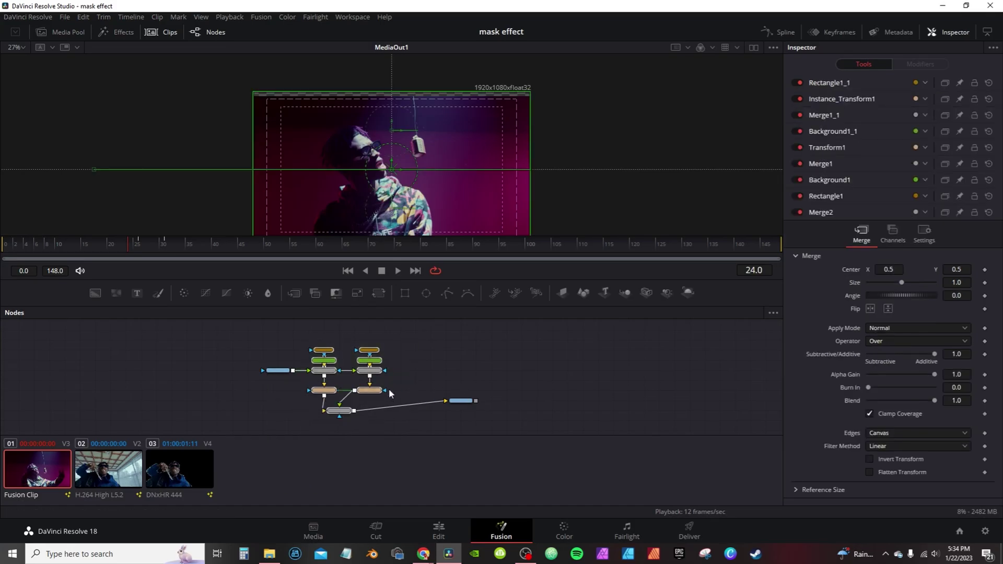
{"action": "left_click", "coordinate": [113, 477]}
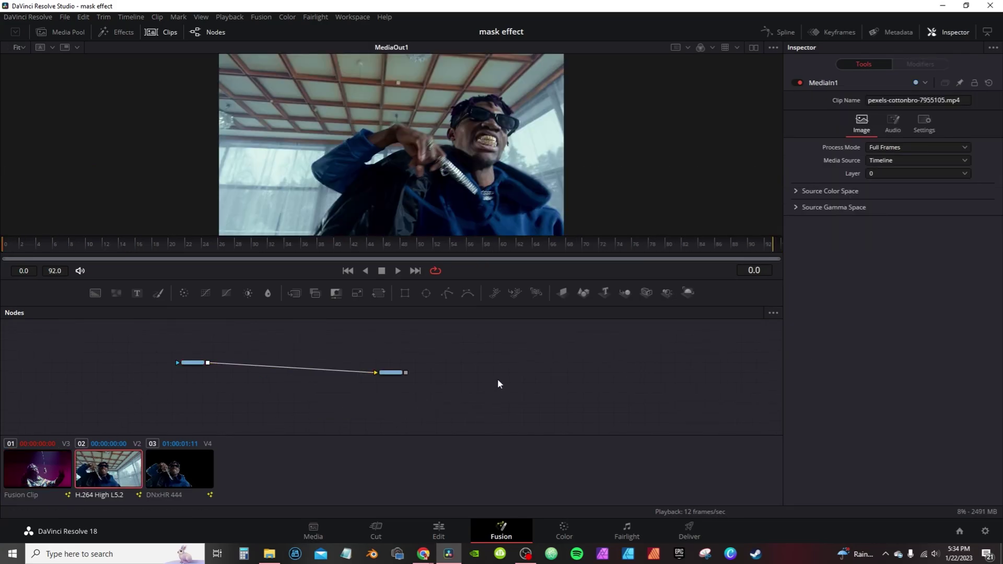
Paste the mask-effect nodes, hide the Clips strip, and move MediaOut1 aside, unlinked
{"action": "key", "text": "ctrl+v"}
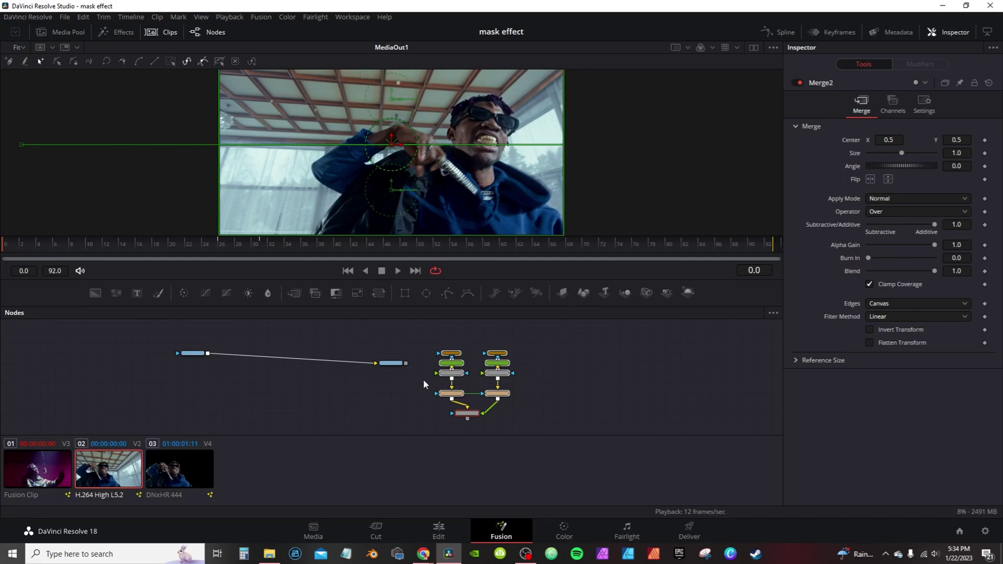
{"action": "left_click", "coordinate": [346, 395]}
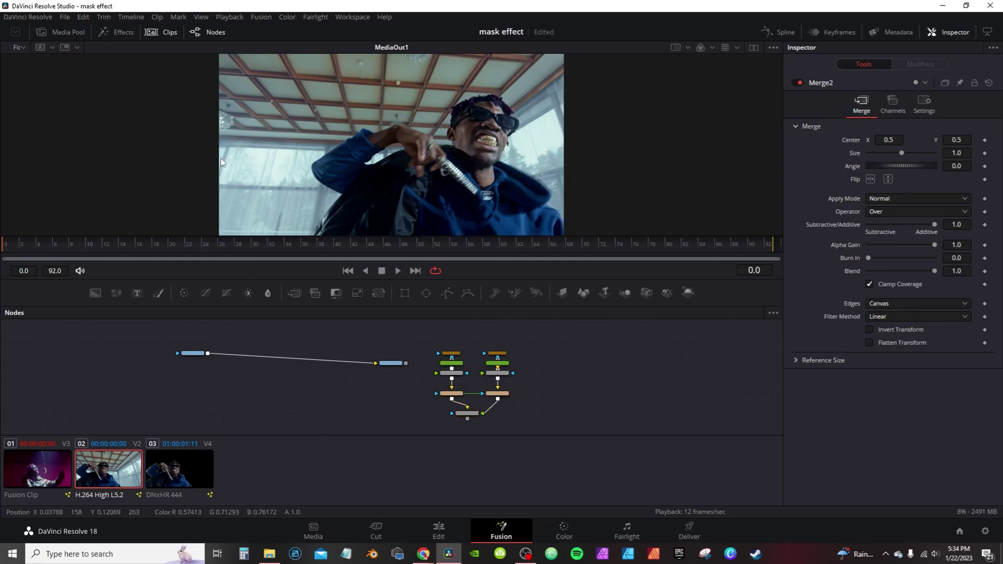
{"action": "left_click", "coordinate": [168, 32]}
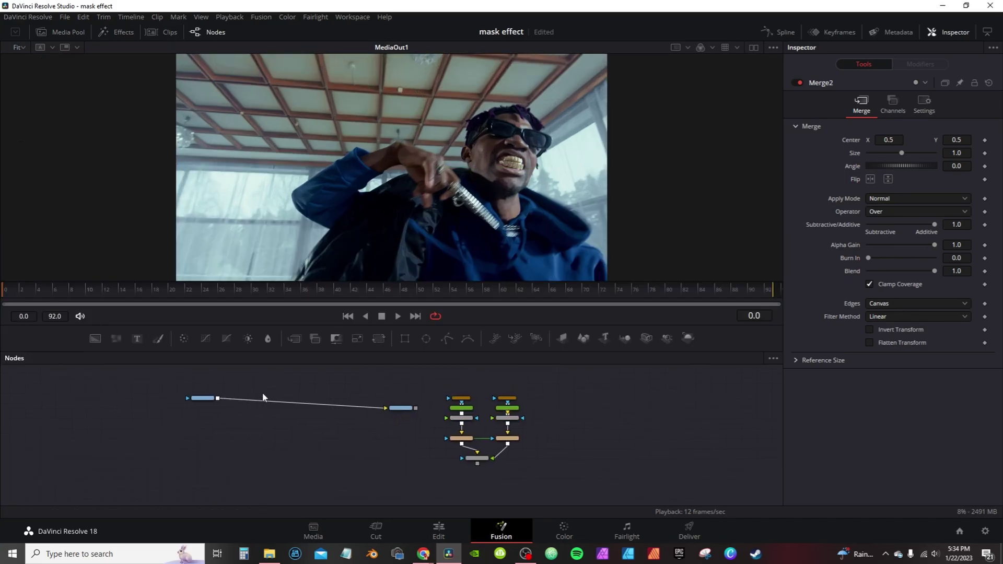
{"action": "scroll", "coordinate": [367, 424], "scroll_direction": "up", "scroll_amount": 3}
{"action": "left_click", "coordinate": [427, 396]}
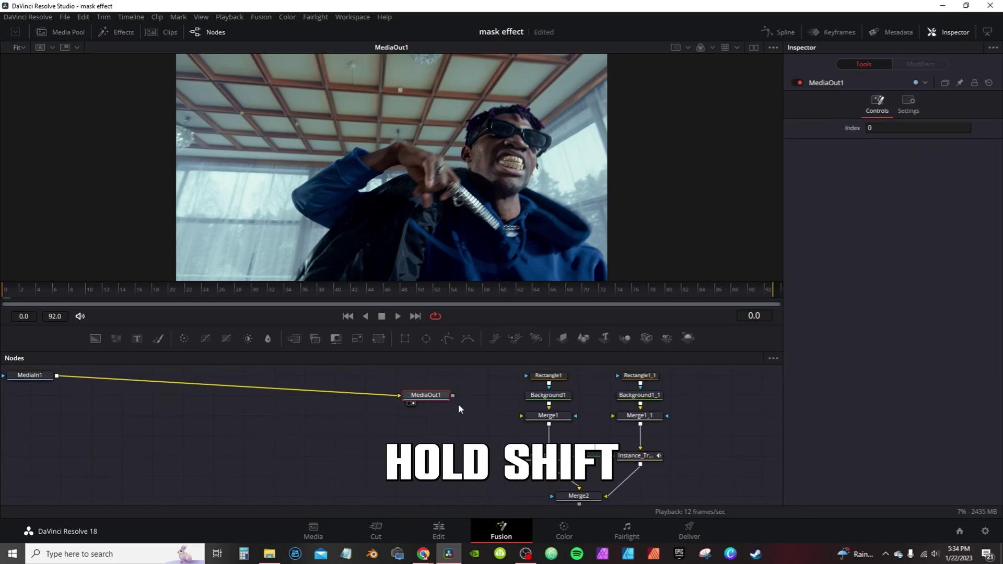
{"action": "left_click_drag", "start_coordinate": [428, 397], "coordinate": [733, 417]}
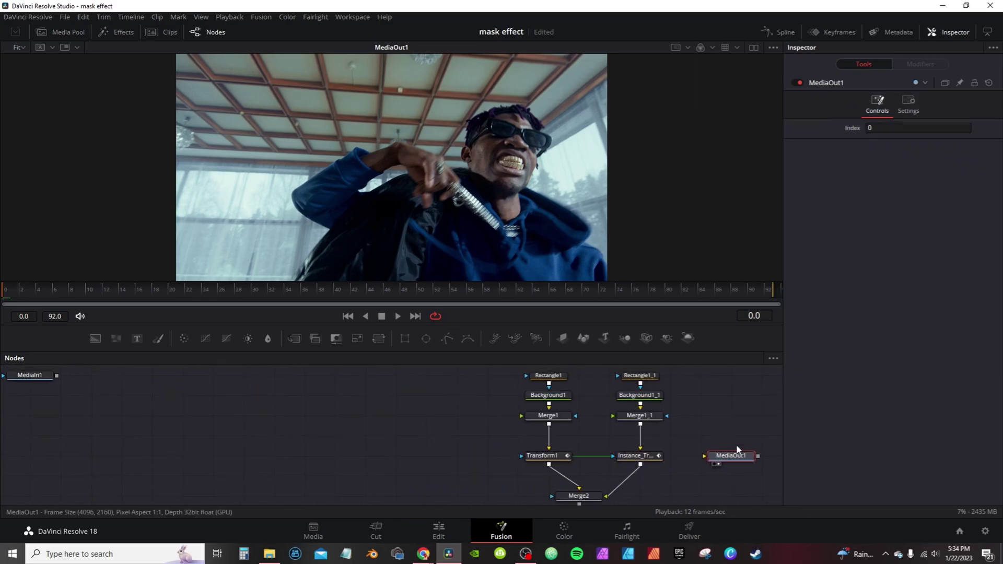
Wire MediaIn1 into Merge1 and Merge1_1, and Merge2's output into MediaOut1
{"action": "left_click_drag", "start_coordinate": [34, 380], "coordinate": [419, 385]}
{"action": "left_click_drag", "start_coordinate": [363, 429], "coordinate": [363, 393]}
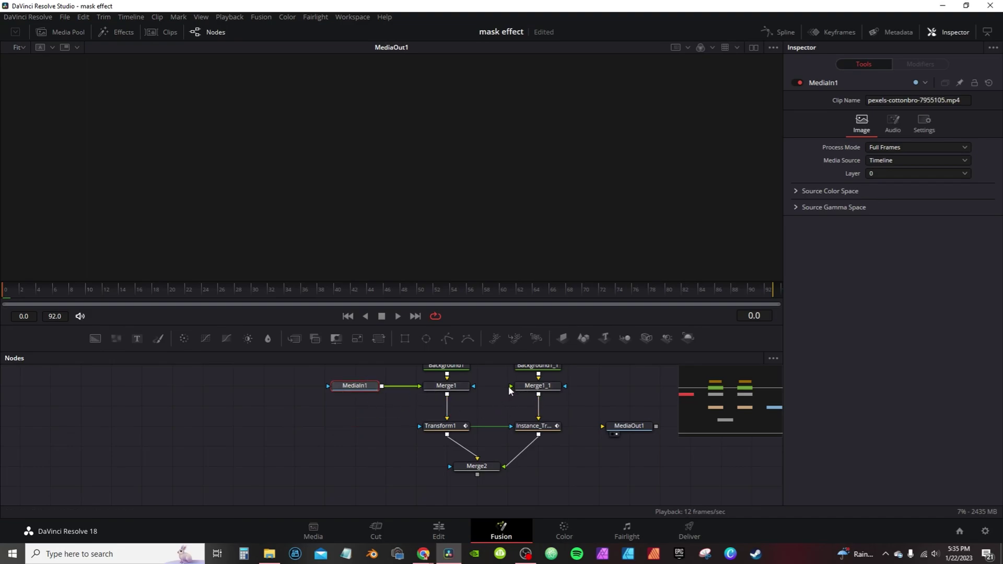
{"action": "left_click_drag", "start_coordinate": [510, 386], "coordinate": [383, 390]}
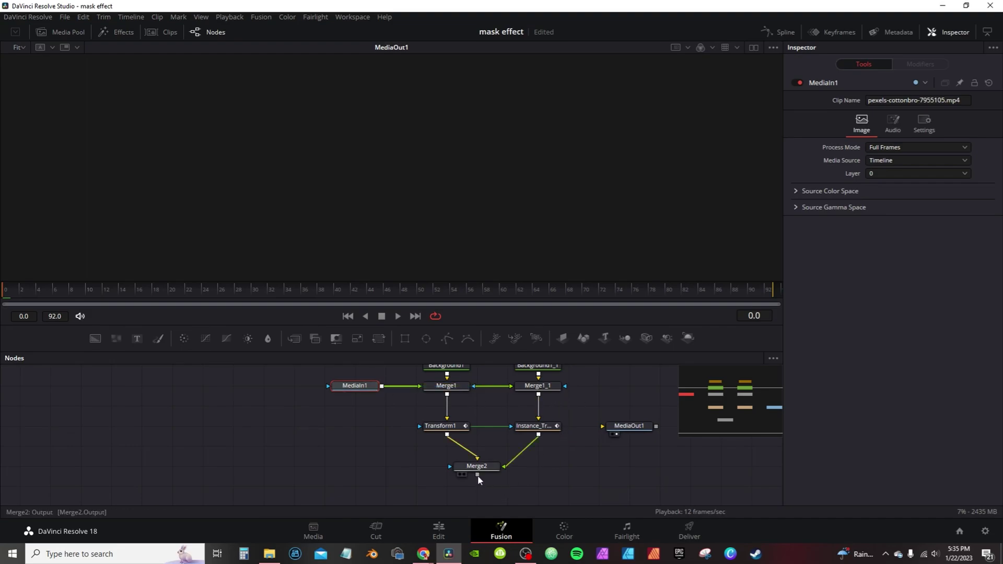
{"action": "left_click_drag", "start_coordinate": [479, 479], "coordinate": [491, 486]}
{"action": "left_click_drag", "start_coordinate": [556, 496], "coordinate": [625, 427]}
Play back around frames 24–34 to check the effect on the second clip
{"action": "key", "text": "space"}
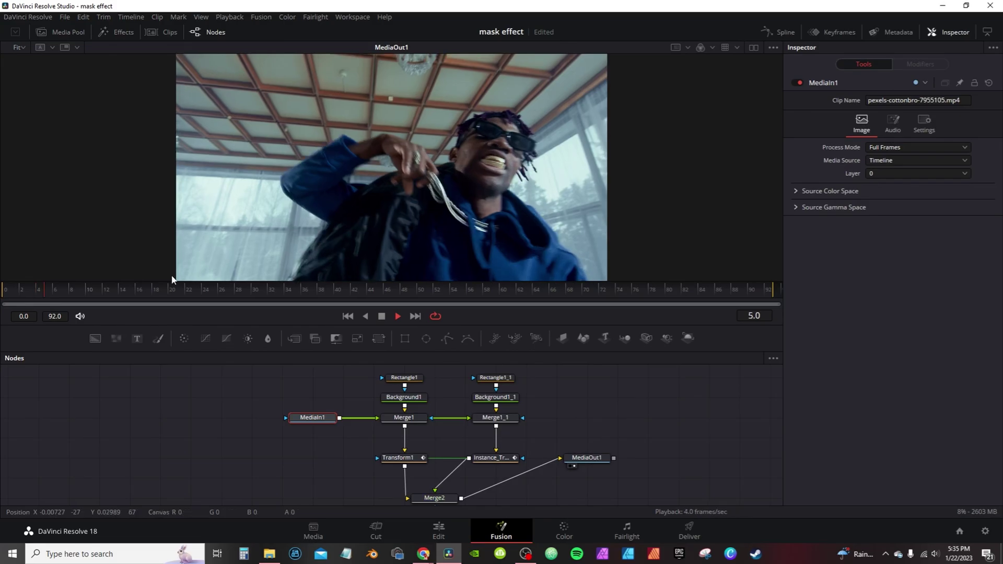
{"action": "key", "text": "space"}
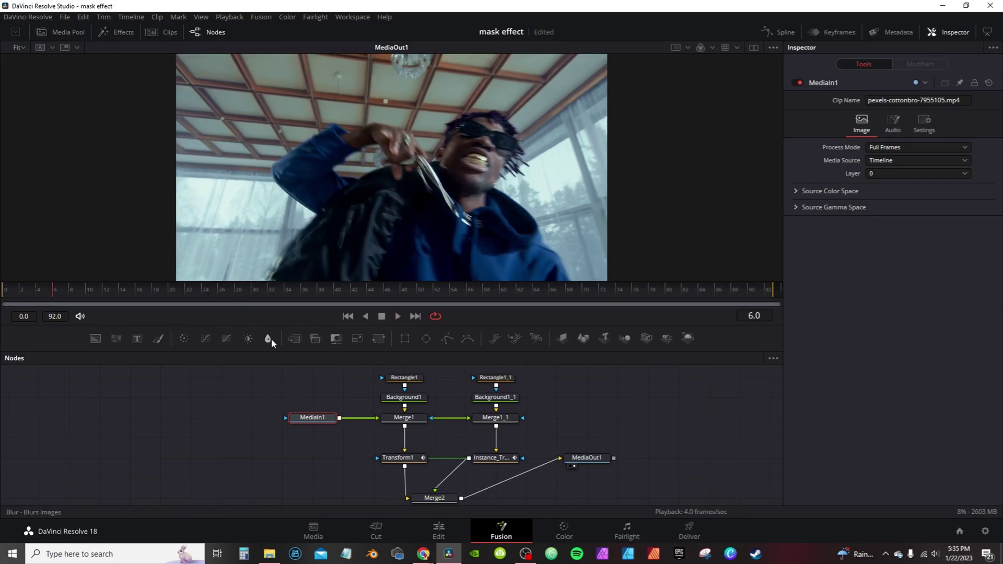
{"action": "left_click", "coordinate": [290, 291]}
{"action": "key", "text": "space"}
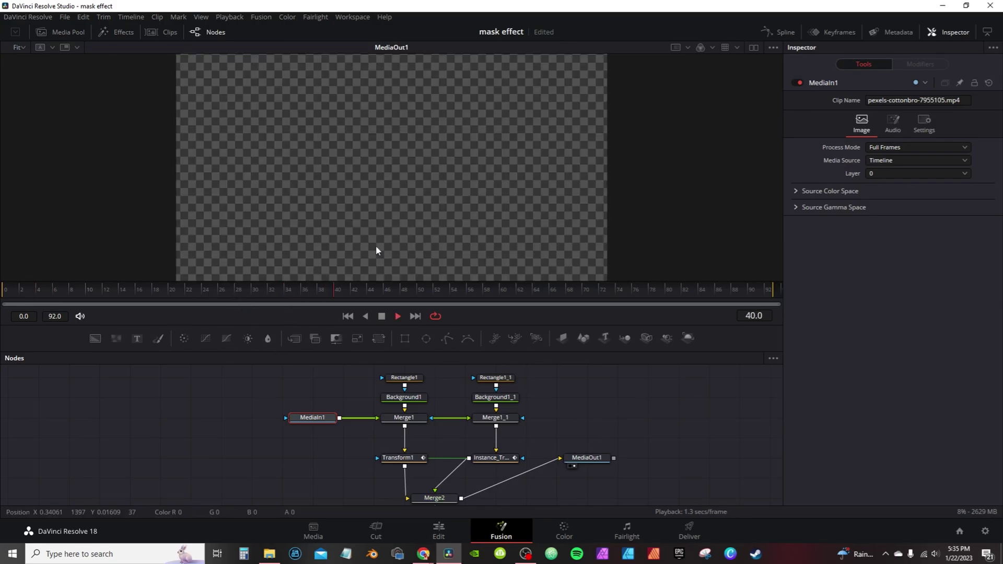
{"action": "left_click", "coordinate": [203, 297]}
{"action": "key", "text": "space"}
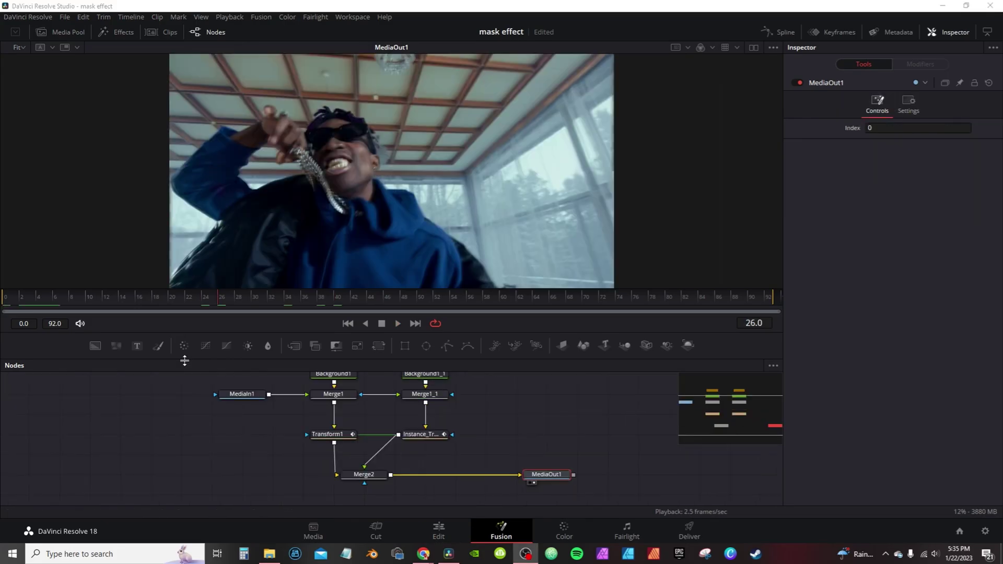
{"action": "left_click_drag", "start_coordinate": [468, 393], "coordinate": [462, 425]}
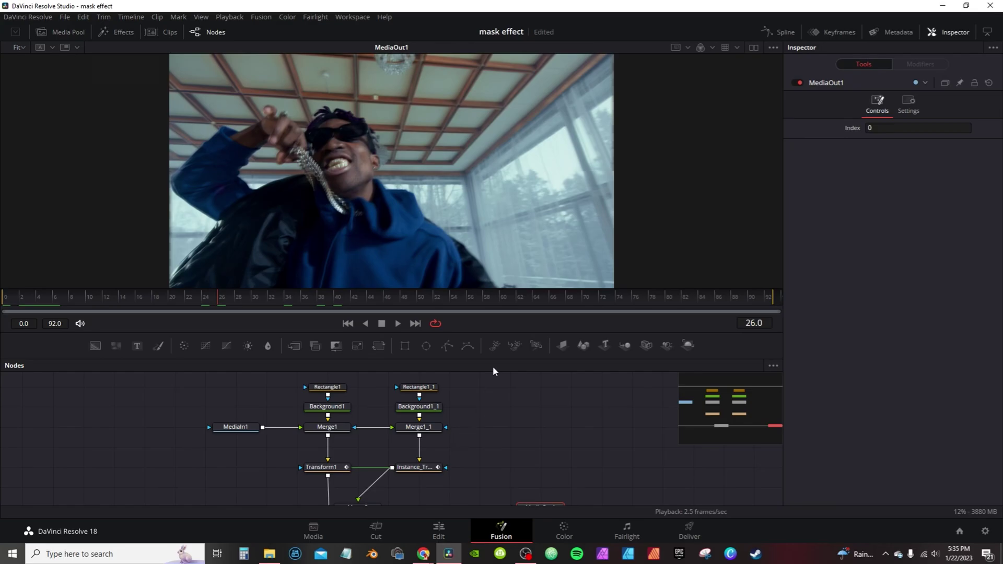
Reverse Transform1's Displacement curve to run 1 to 0, then close the spline editor at frame 0
{"action": "left_click", "coordinate": [783, 33]}
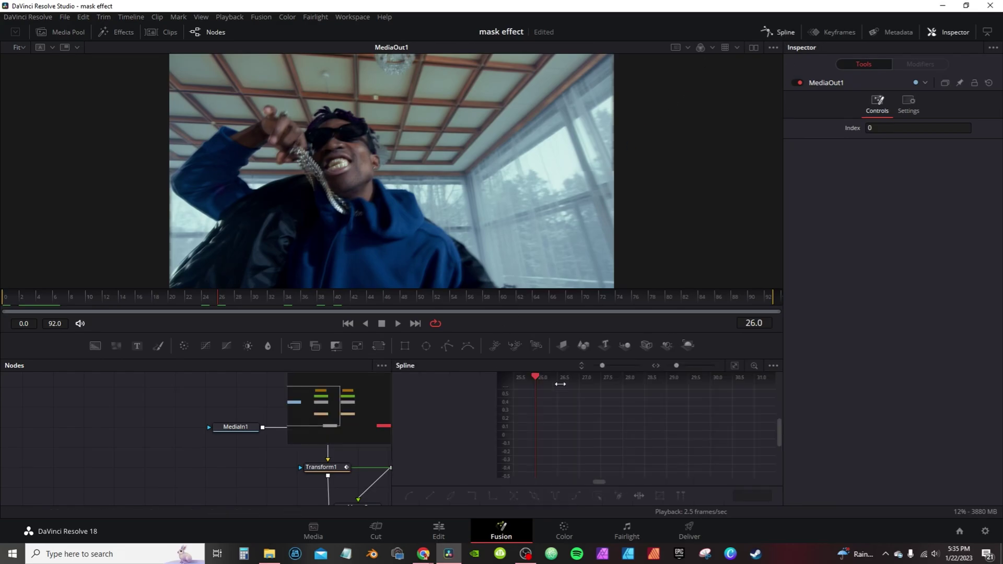
{"action": "left_click", "coordinate": [344, 471]}
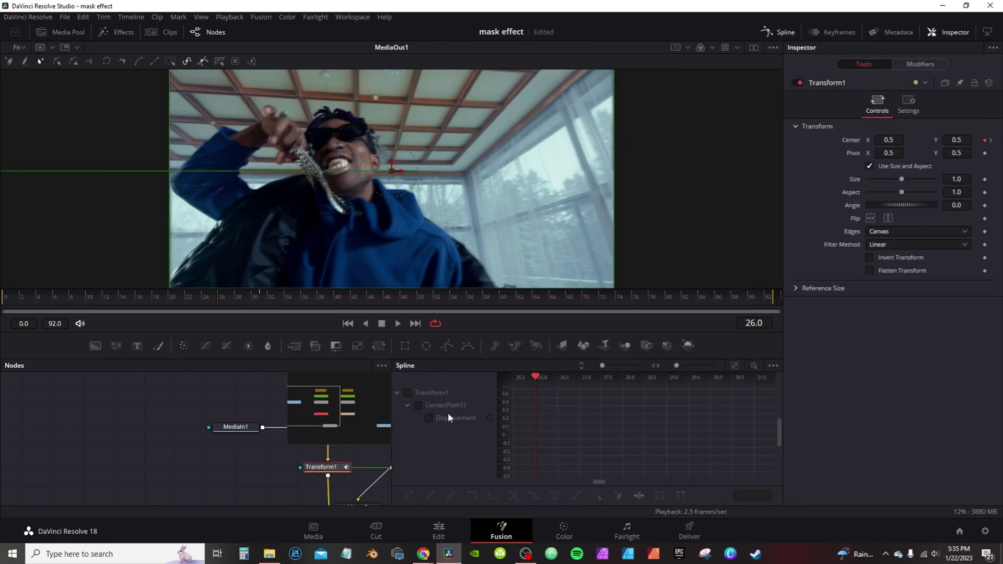
{"action": "left_click", "coordinate": [409, 392]}
{"action": "left_click", "coordinate": [733, 366]}
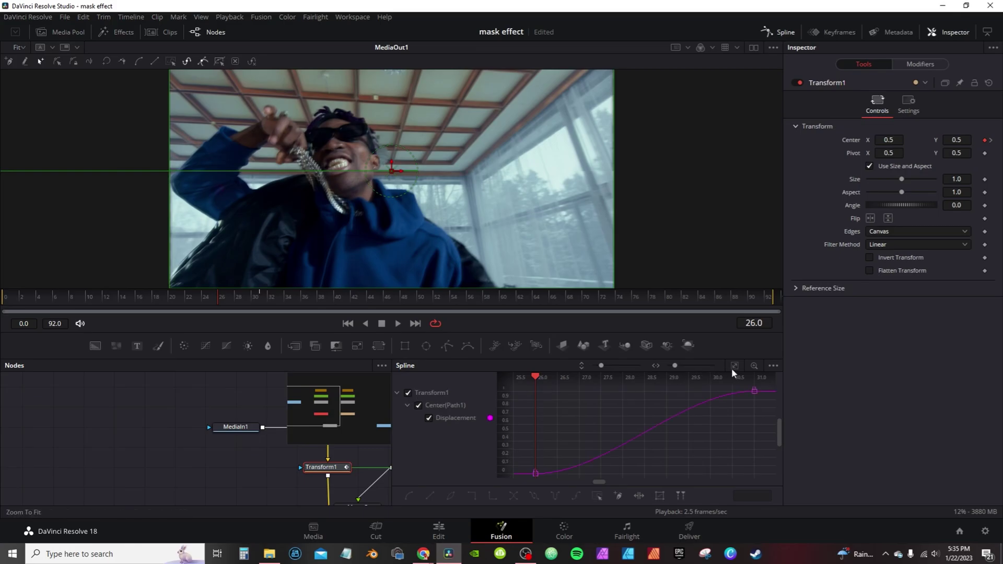
{"action": "left_click", "coordinate": [599, 493]}
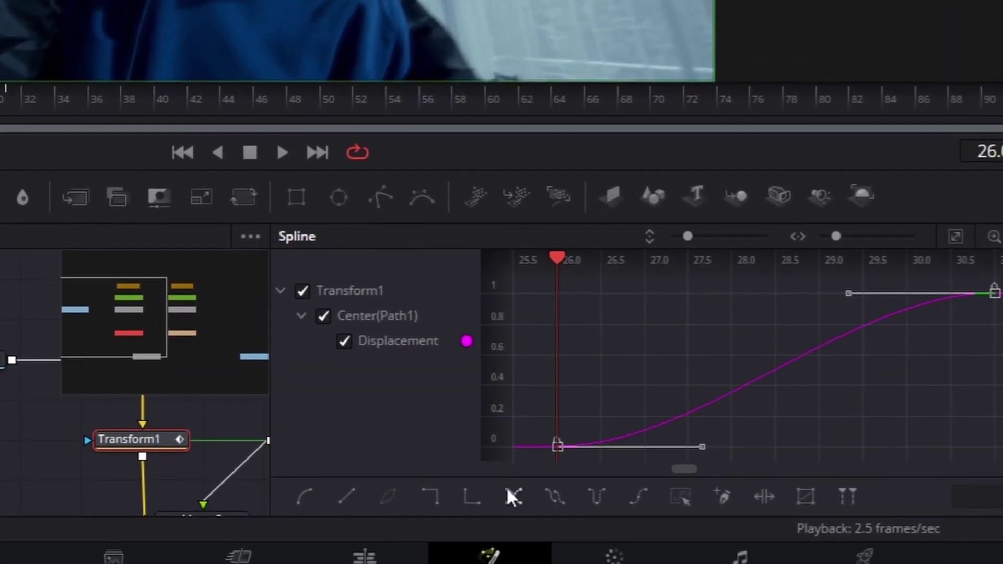
{"action": "left_click", "coordinate": [507, 491]}
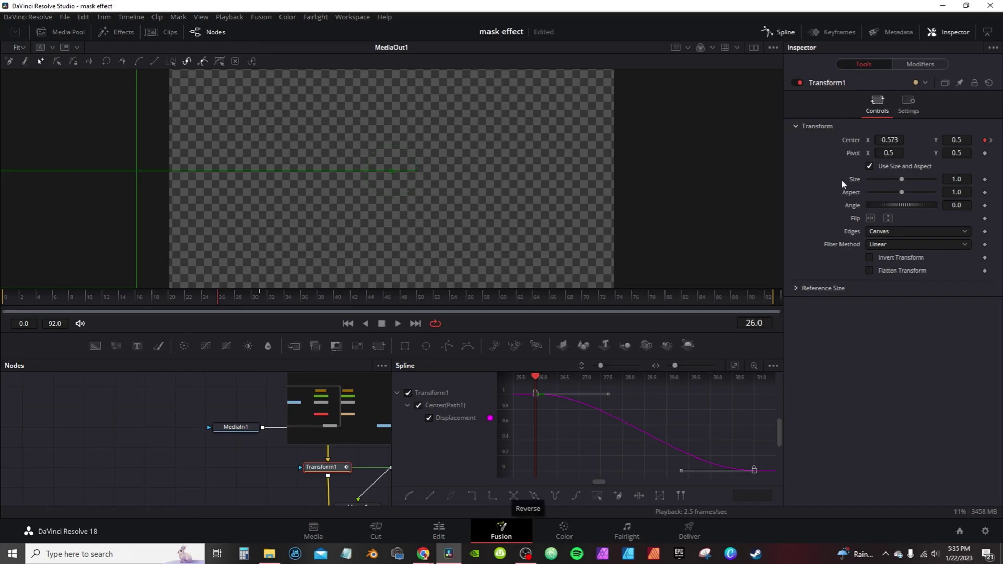
{"action": "left_click", "coordinate": [784, 32]}
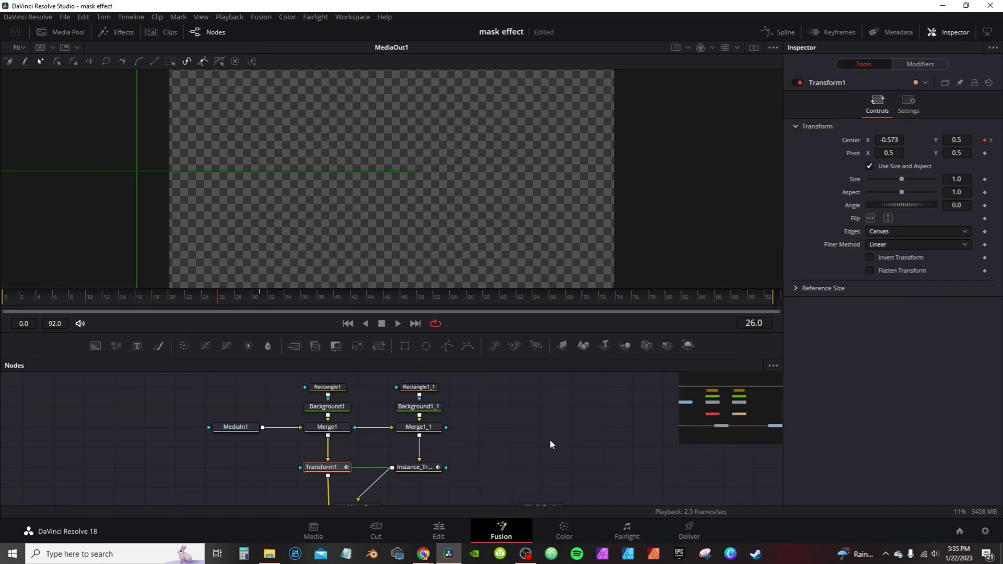
{"action": "left_click", "coordinate": [7, 295]}
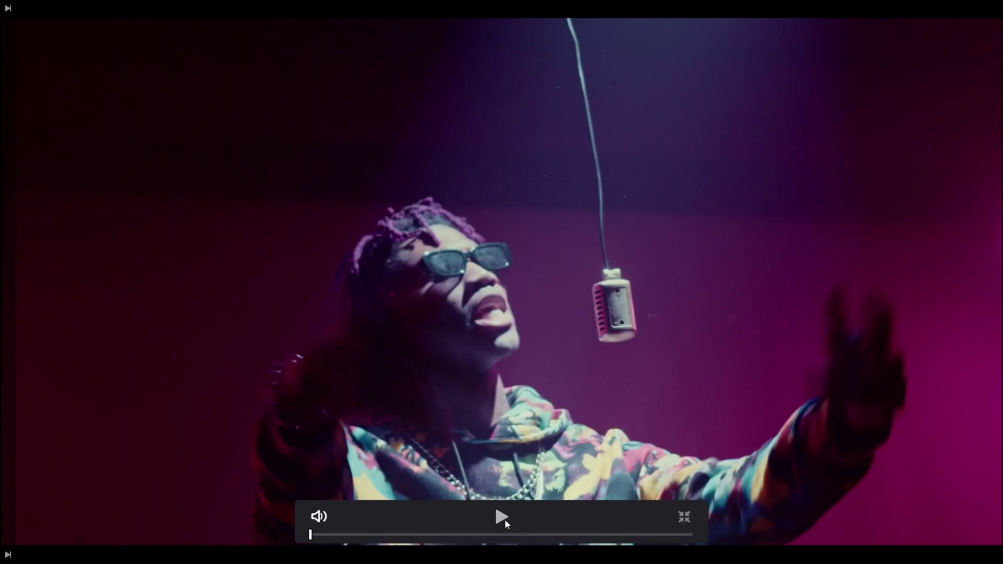
Play the composition to watch the split halves slide together, then pause
{"action": "left_click", "coordinate": [505, 519]}
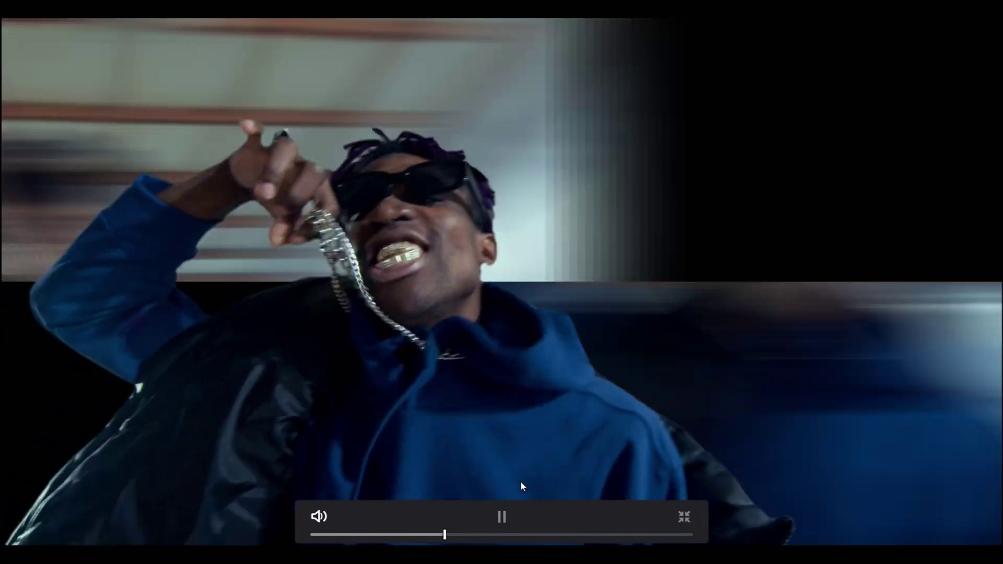
{"action": "key", "text": "space"}
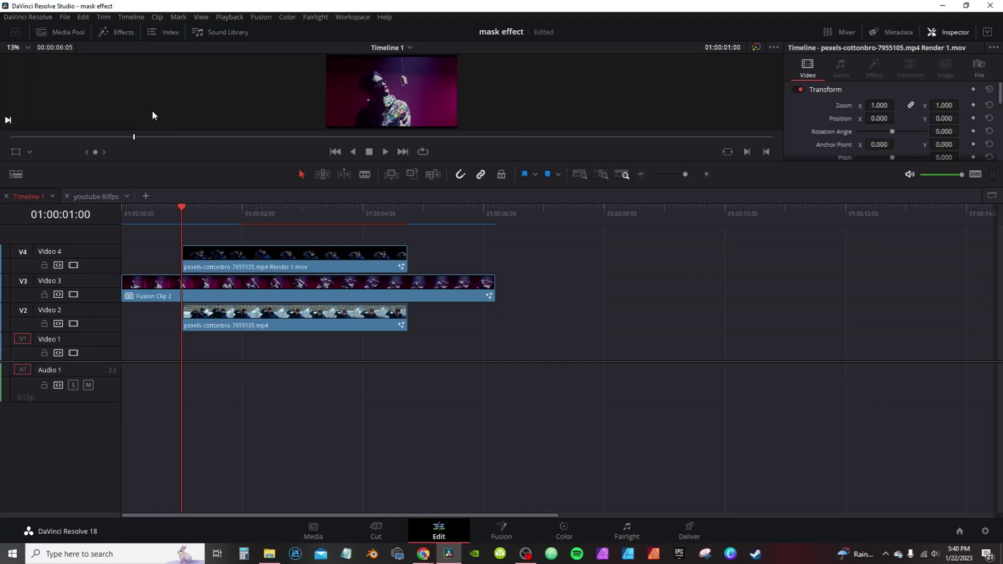
Place production ID_4186948.mp4 on Video 1 without audio, trimmed to end with Fusion Clip 2
{"action": "left_click", "coordinate": [68, 32]}
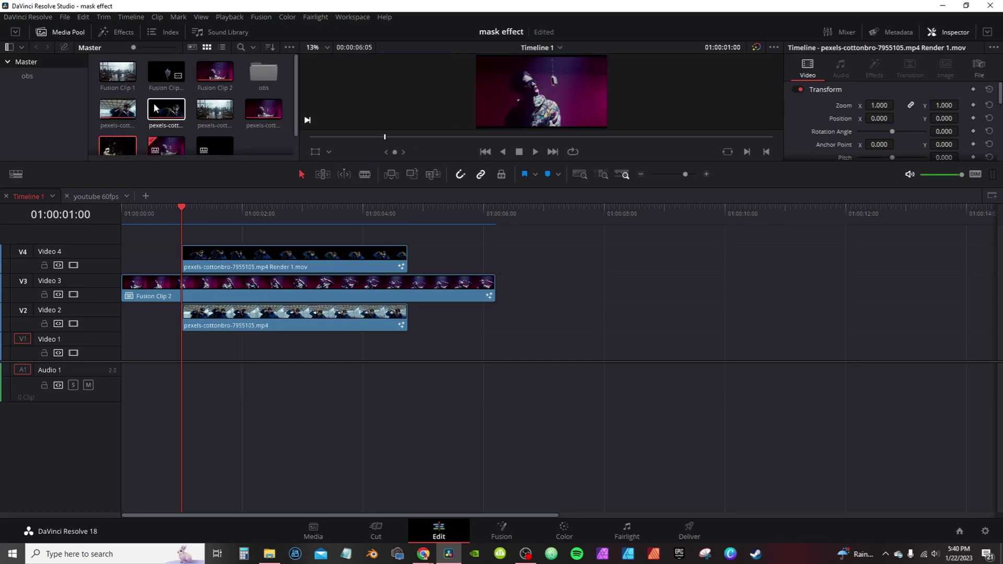
{"action": "left_click_drag", "start_coordinate": [125, 147], "coordinate": [166, 374]}
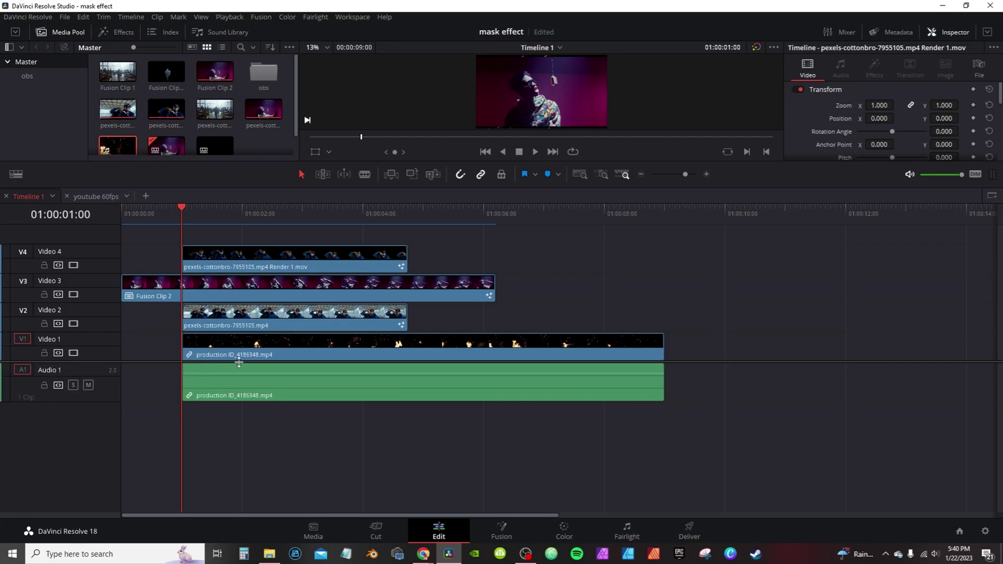
{"action": "left_click", "coordinate": [266, 382], "text": "alt"}
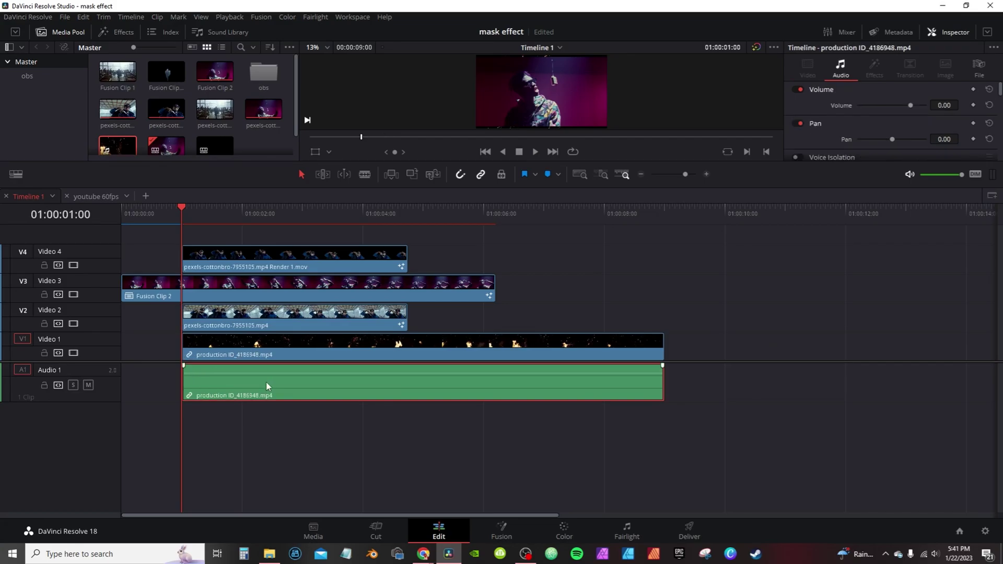
{"action": "key", "text": "Delete"}
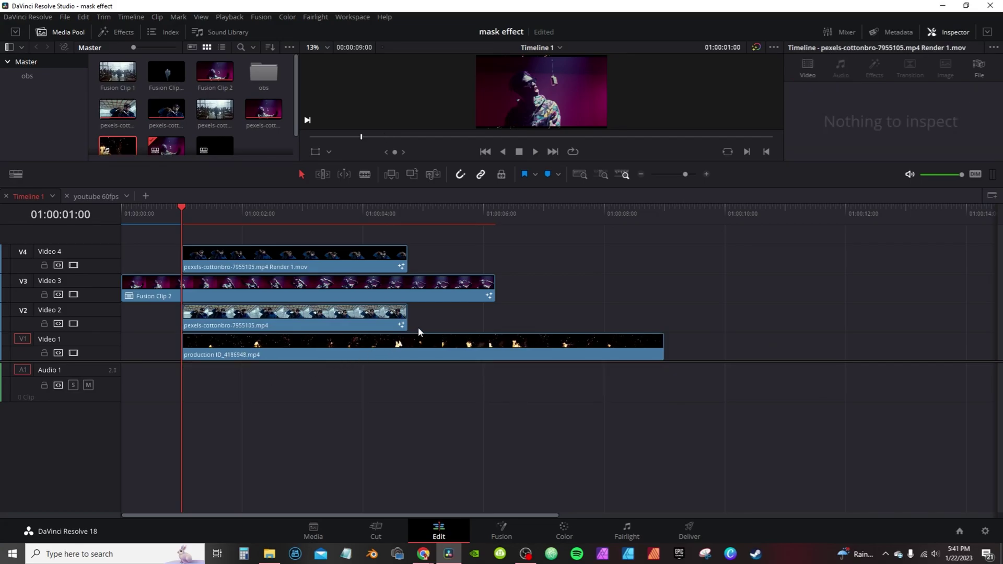
{"action": "left_click_drag", "start_coordinate": [662, 343], "coordinate": [496, 343]}
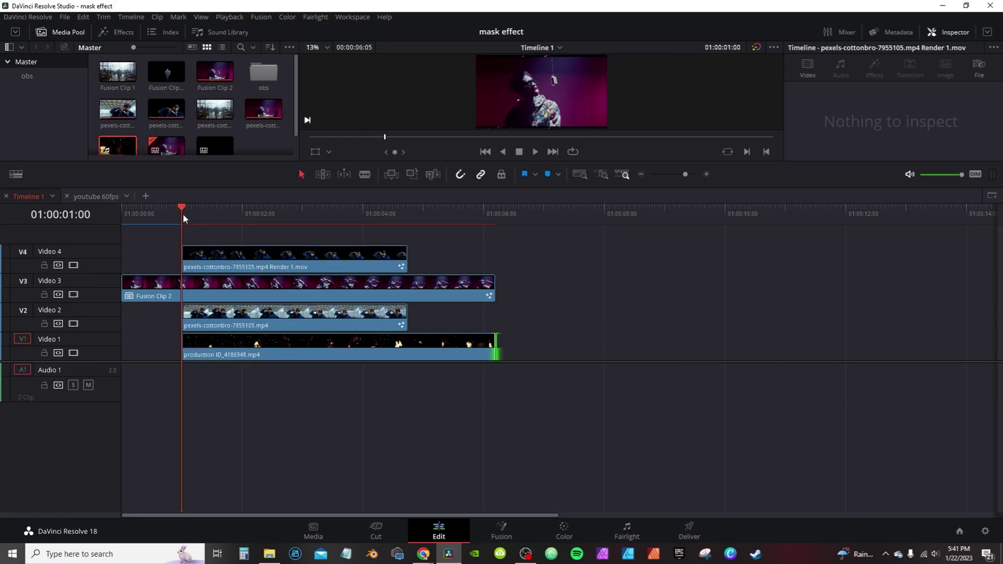
{"action": "left_click_drag", "start_coordinate": [186, 212], "coordinate": [271, 212]}
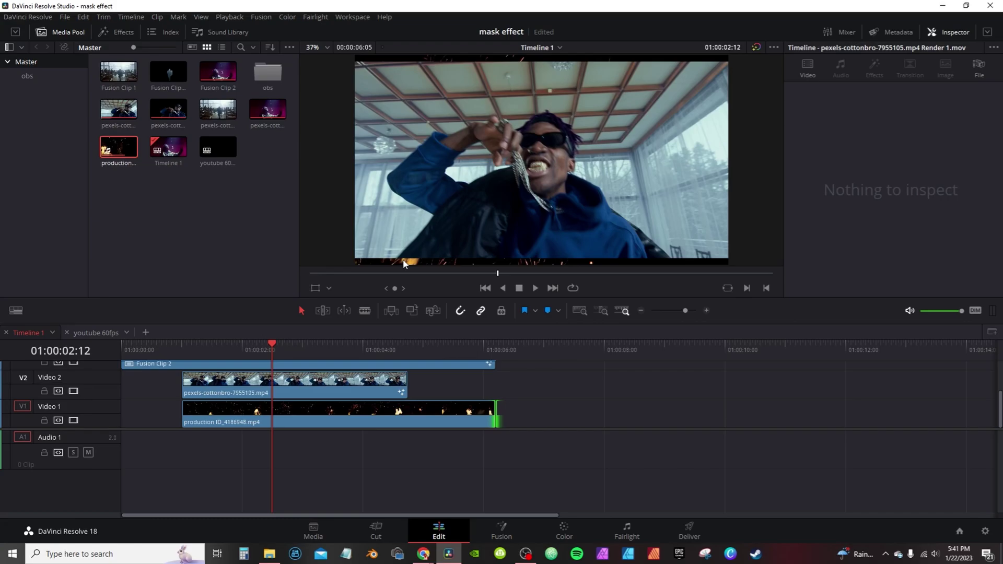
Set the Video 2 pexels-cottonbro-7955105.mp4 clip's Inspector Zoom from 1.000 to 1.290
{"action": "left_click", "coordinate": [67, 31]}
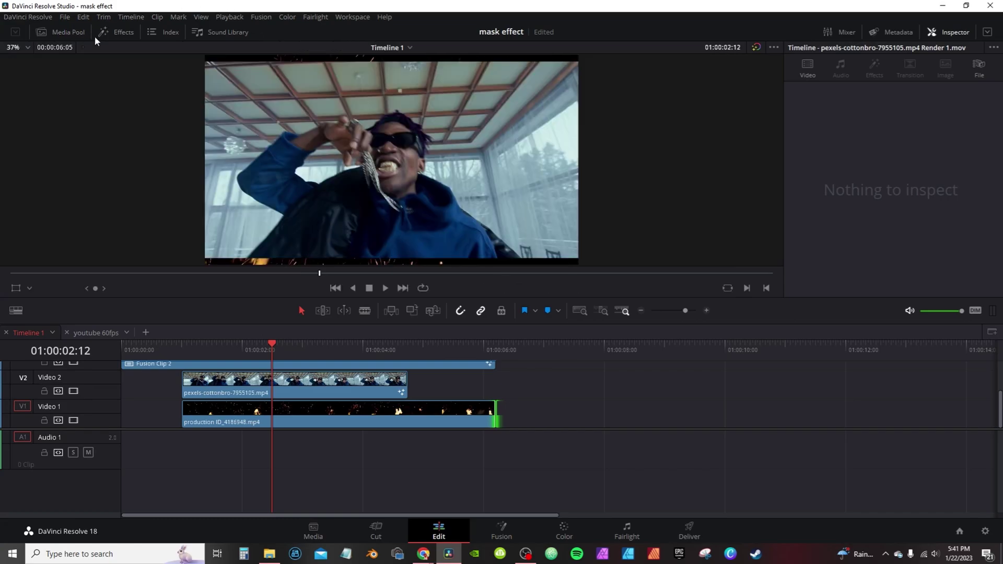
{"action": "left_click", "coordinate": [310, 384]}
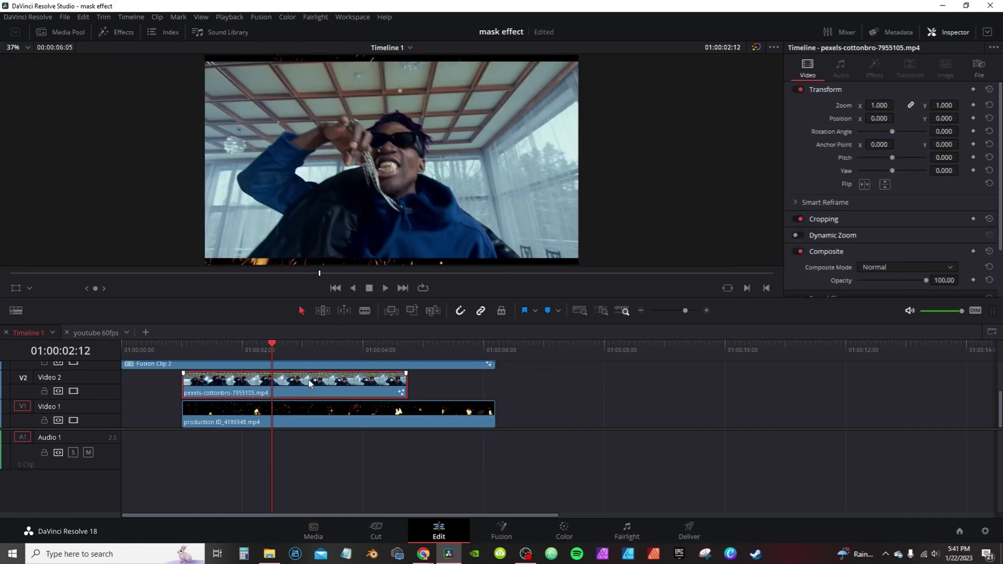
{"action": "left_click_drag", "start_coordinate": [879, 105], "coordinate": [897, 104]}
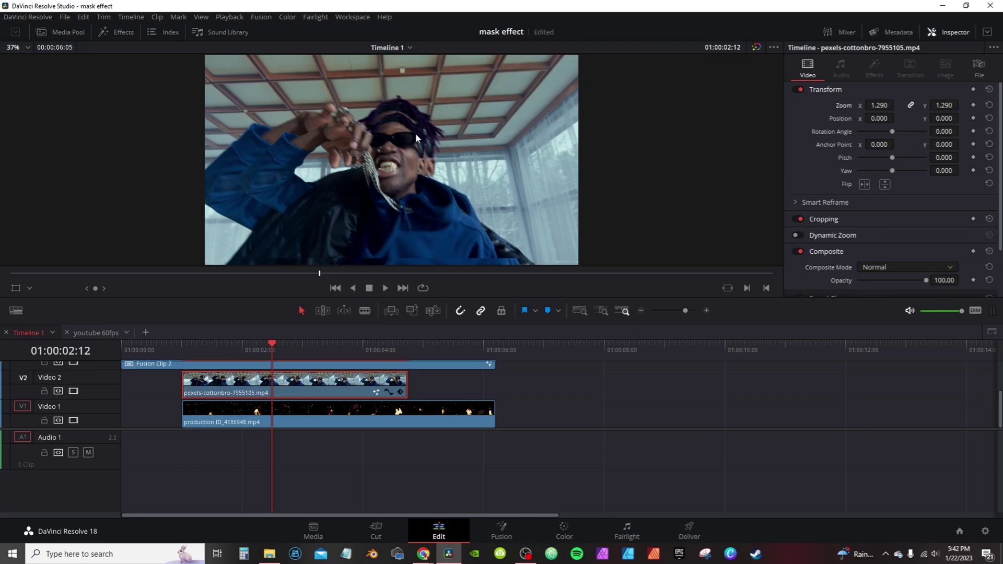
{"action": "scroll", "coordinate": [309, 388], "scroll_direction": "up", "scroll_amount": 2}
Paste the Zoom, Scale X and Scale Y attributes onto the Video 4 Render 1.mov clip
{"action": "left_click", "coordinate": [319, 383]}
{"action": "key", "text": "alt+v"}
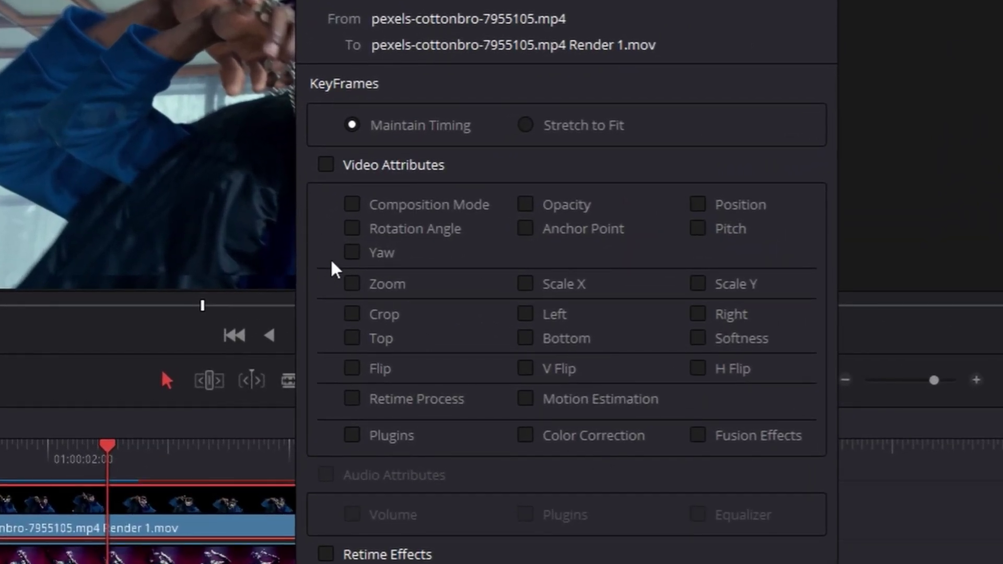
{"action": "left_click", "coordinate": [354, 284]}
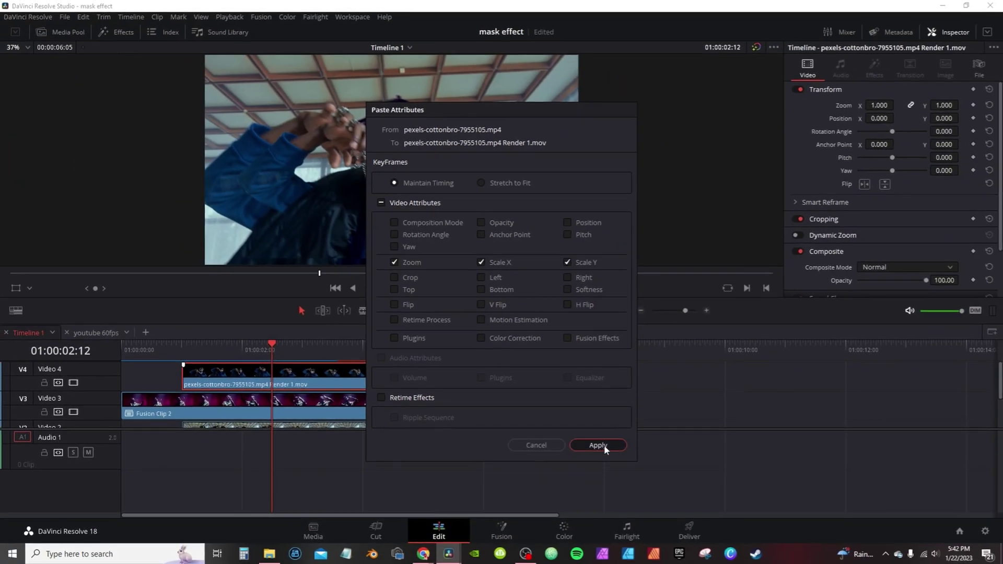
{"action": "left_click", "coordinate": [601, 446]}
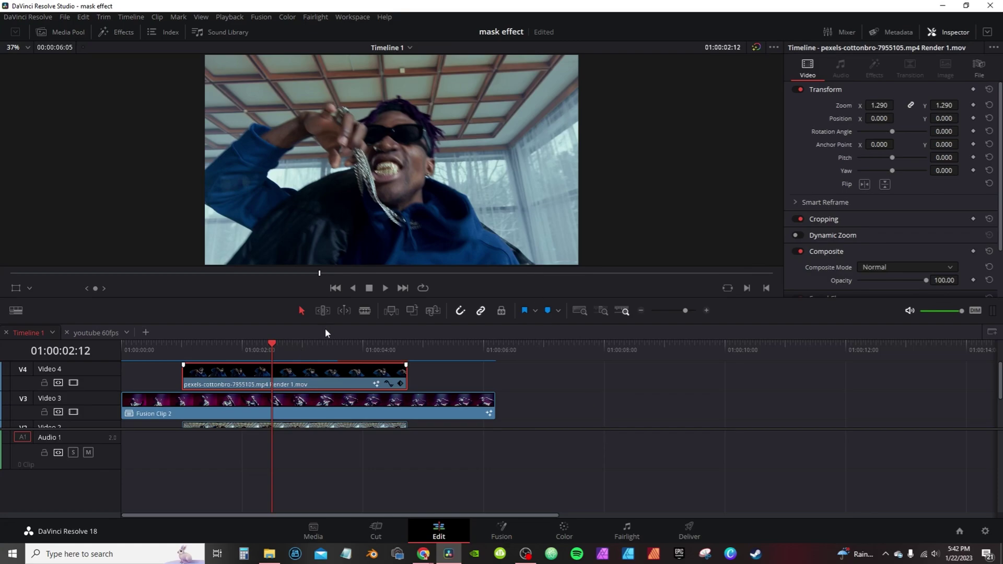
Play the timeline full-screen from the start to preview the edit
{"action": "key", "text": "Home"}
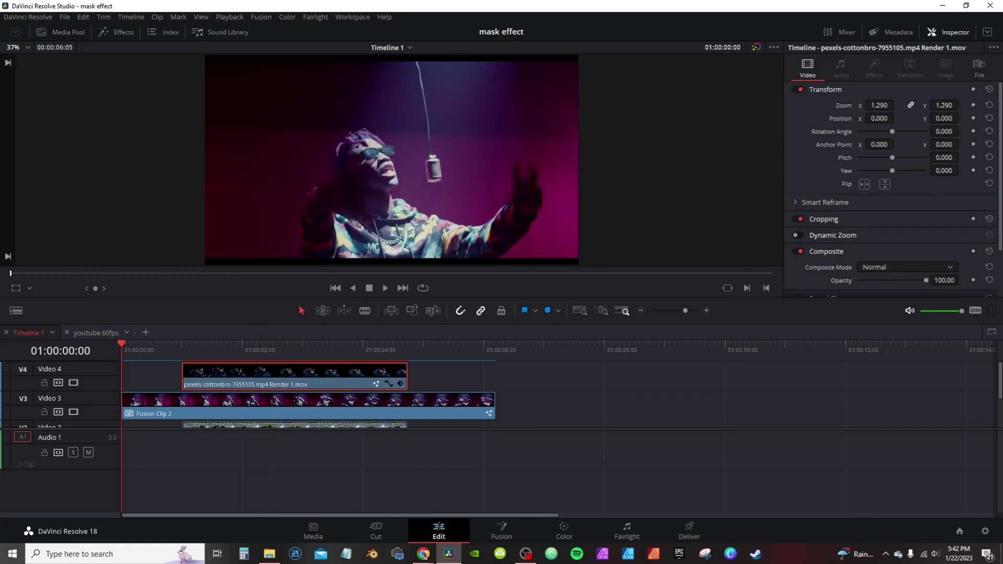
{"action": "key", "text": "ctrl+f"}
{"action": "key", "text": "space"}
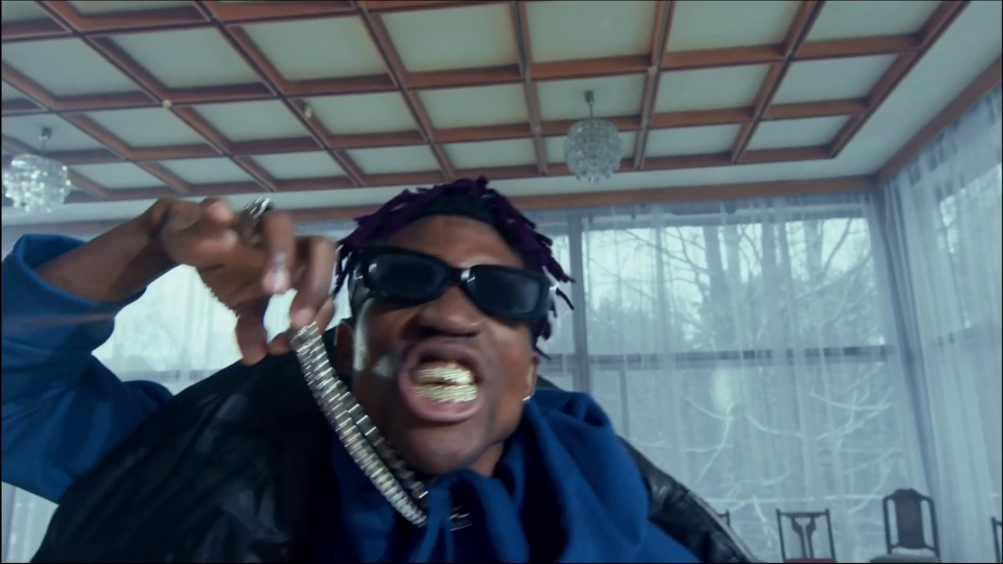
{"action": "key", "text": "Escape"}
Open the Video 2 pexels-cottonbro clip in the Fusion page
{"action": "left_click_drag", "start_coordinate": [287, 298], "coordinate": [284, 208]}
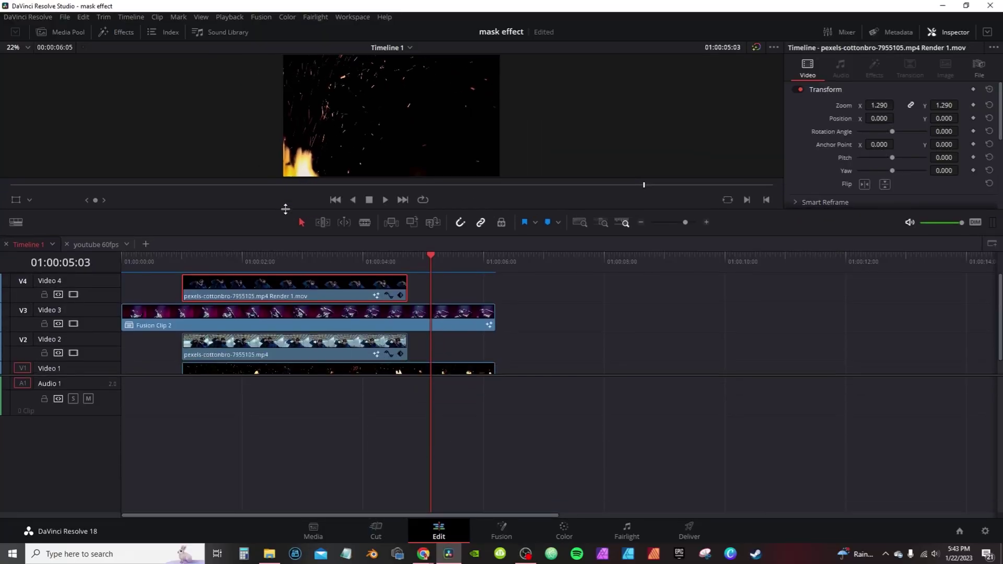
{"action": "left_click", "coordinate": [235, 345]}
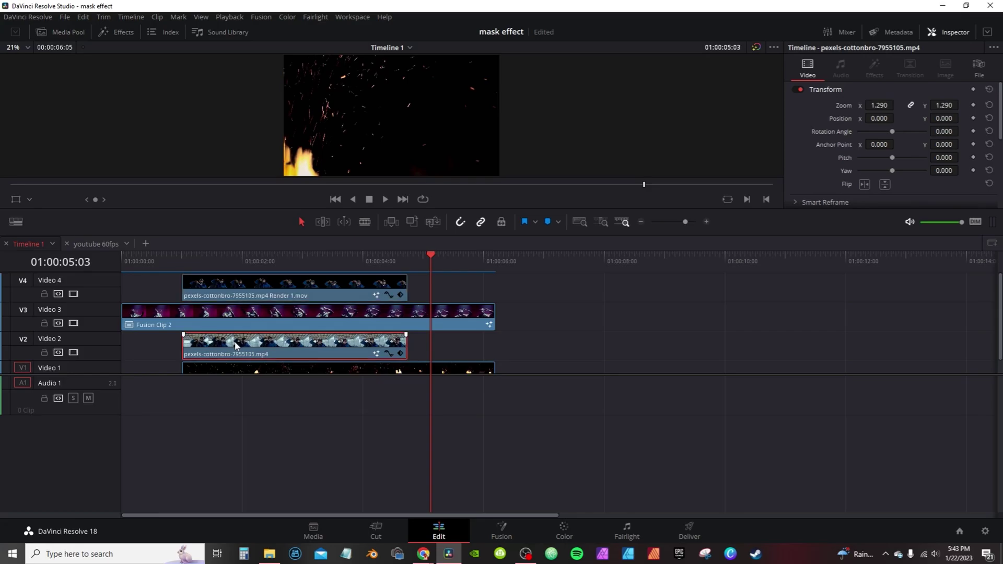
{"action": "right_click", "coordinate": [236, 345]}
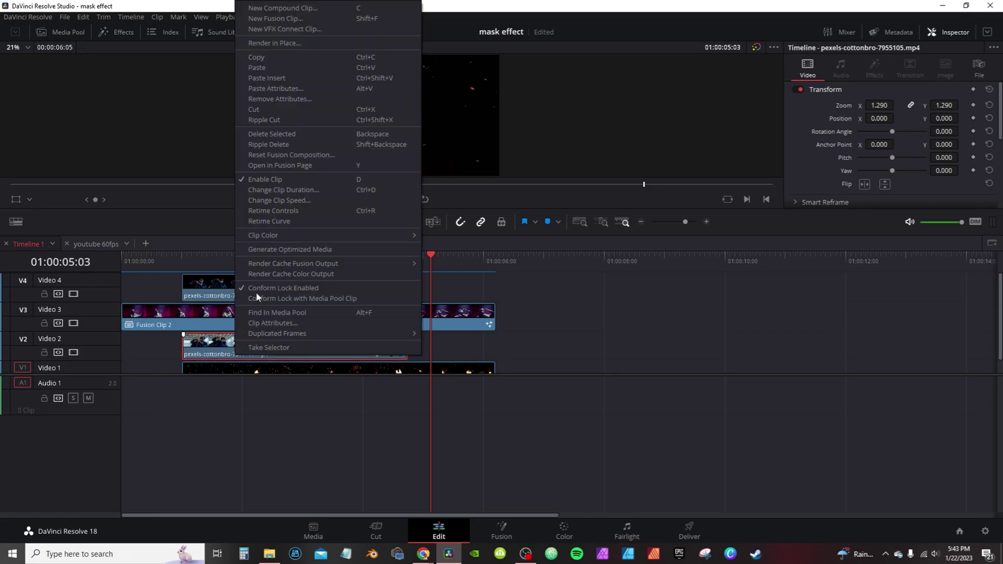
{"action": "left_click", "coordinate": [274, 166]}
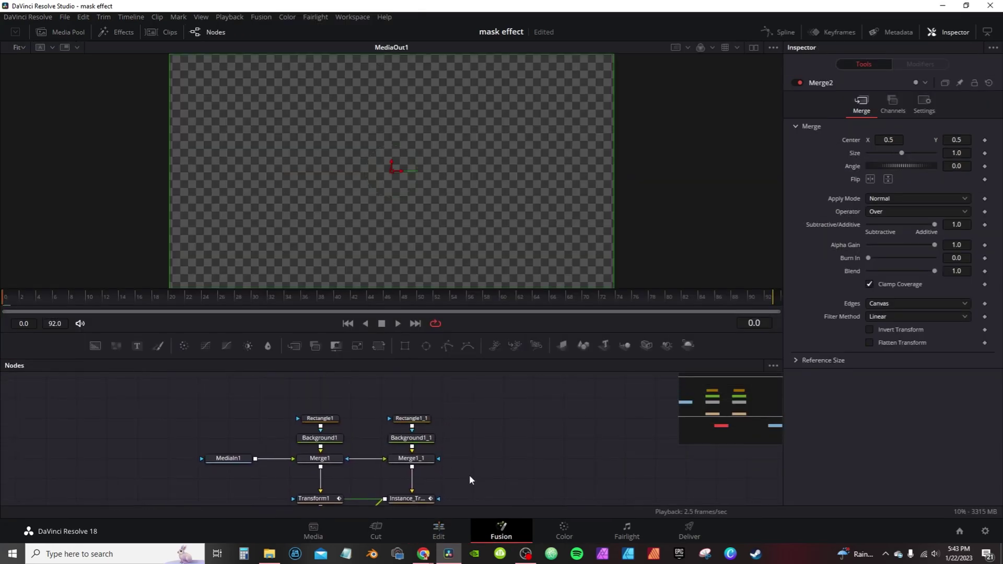
Disconnect both Rectangle masks and attach a new Polygon1 mask to Background1
{"action": "left_click_drag", "start_coordinate": [277, 395], "coordinate": [445, 432]}
{"action": "left_click_drag", "start_coordinate": [319, 418], "coordinate": [107, 418]}
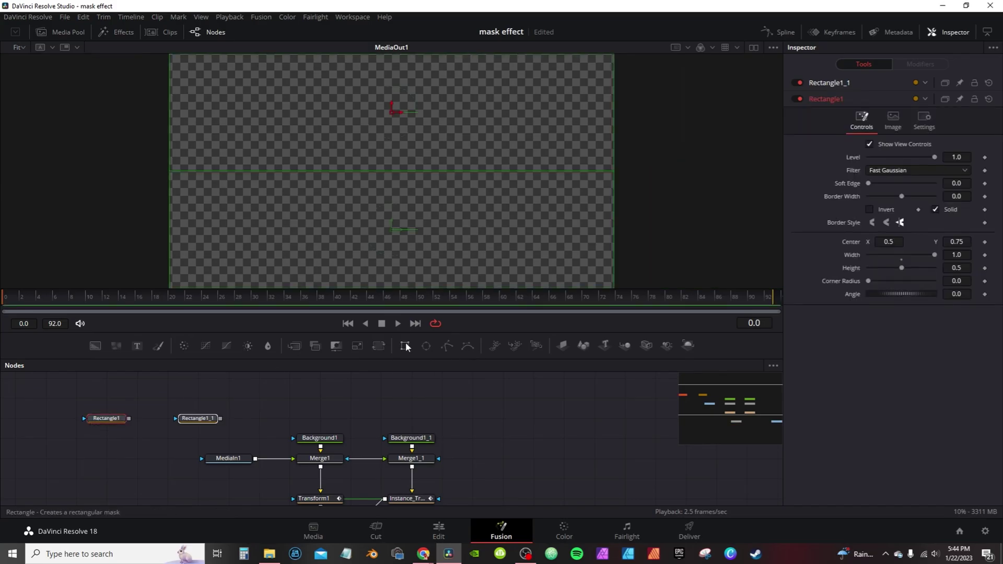
{"action": "left_click_drag", "start_coordinate": [446, 346], "coordinate": [321, 437]}
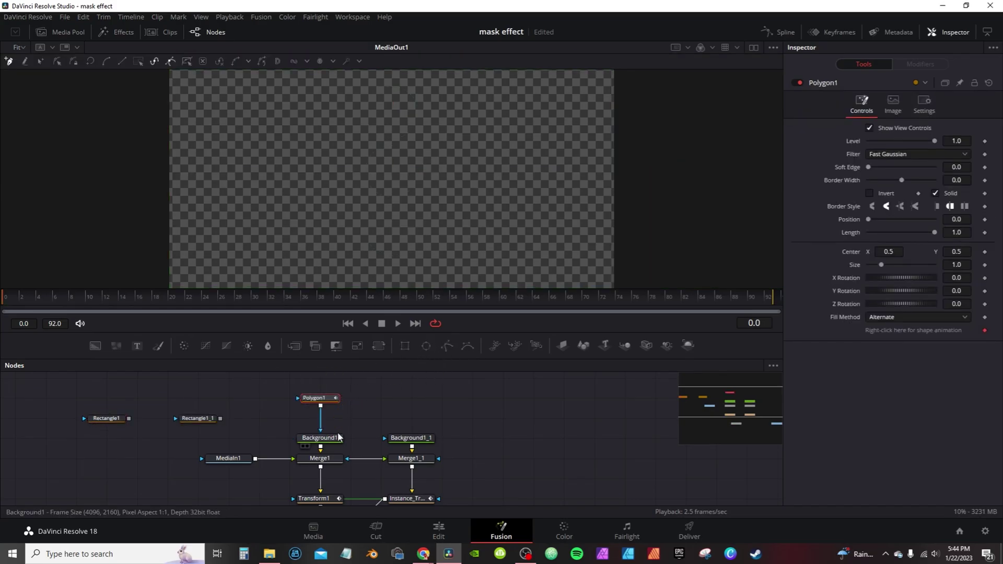
{"action": "scroll", "coordinate": [344, 431], "scroll_direction": "down", "scroll_amount": 2}
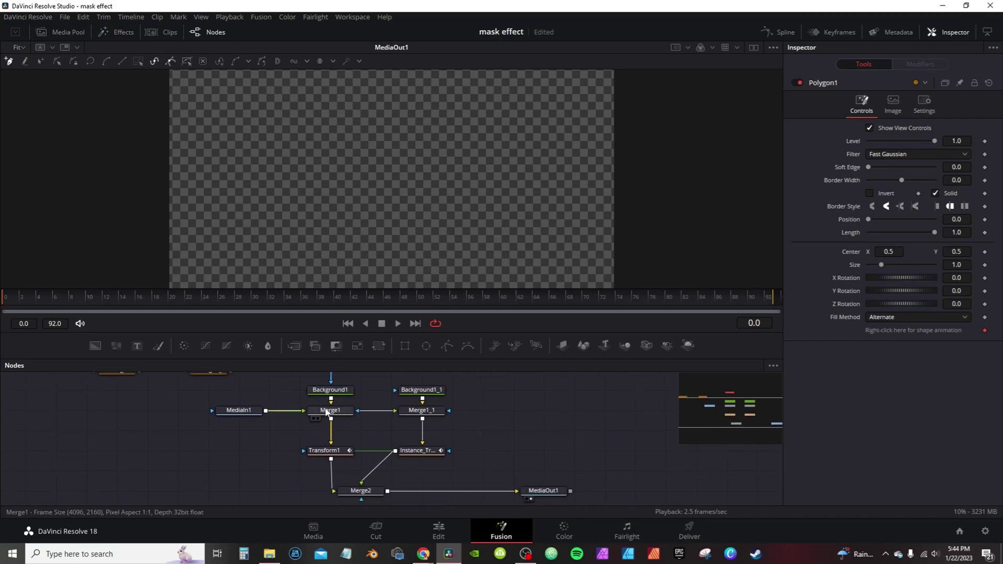
View Merge1 and draw Polygon1 as a triangle through the bottom-left, top-right and top-left corners
{"action": "left_click", "coordinate": [326, 412]}
{"action": "key", "text": "1"}
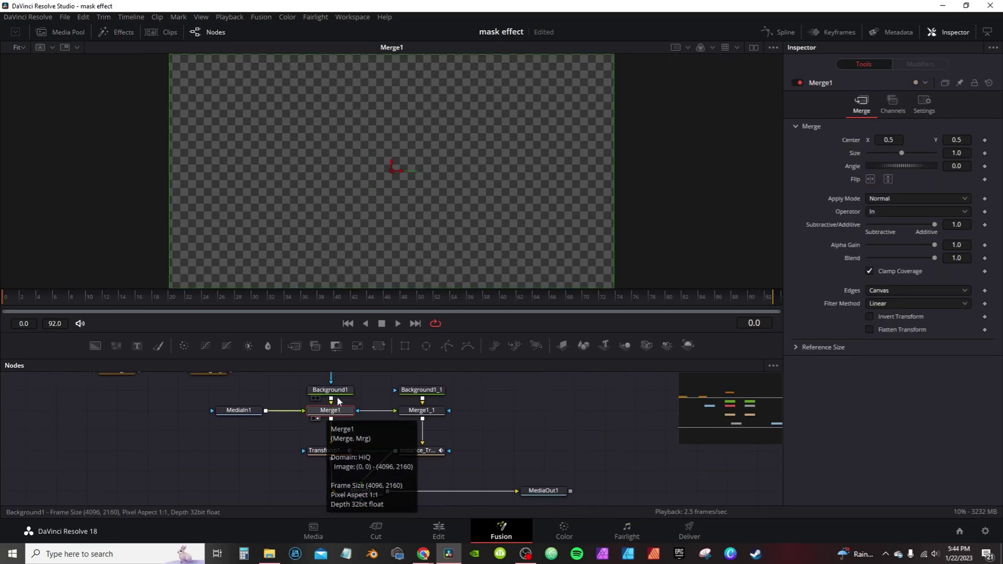
{"action": "scroll", "coordinate": [337, 396], "scroll_direction": "up", "scroll_amount": 3}
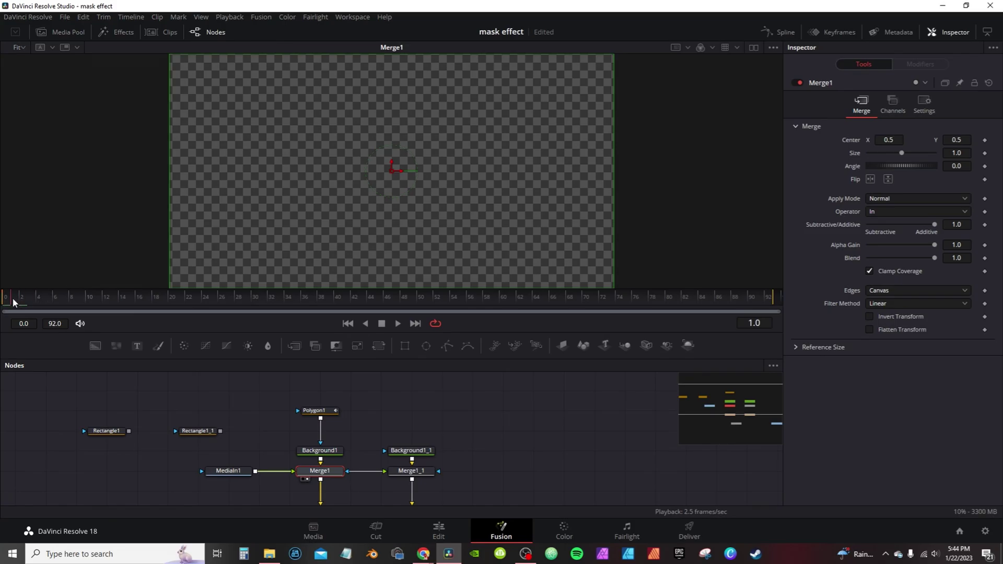
{"action": "left_click", "coordinate": [323, 412]}
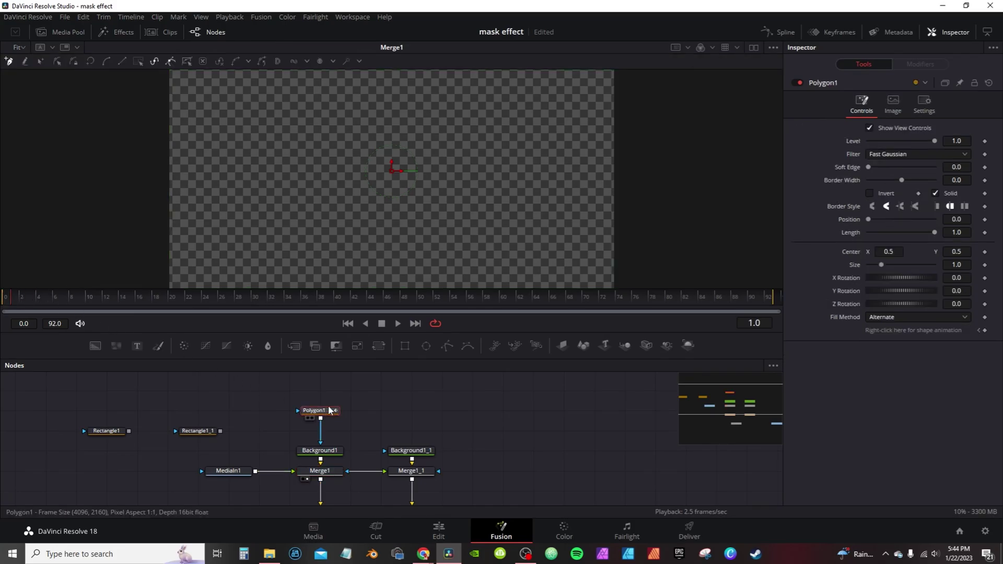
{"action": "scroll", "coordinate": [255, 171], "scroll_direction": "down", "scroll_amount": 1}
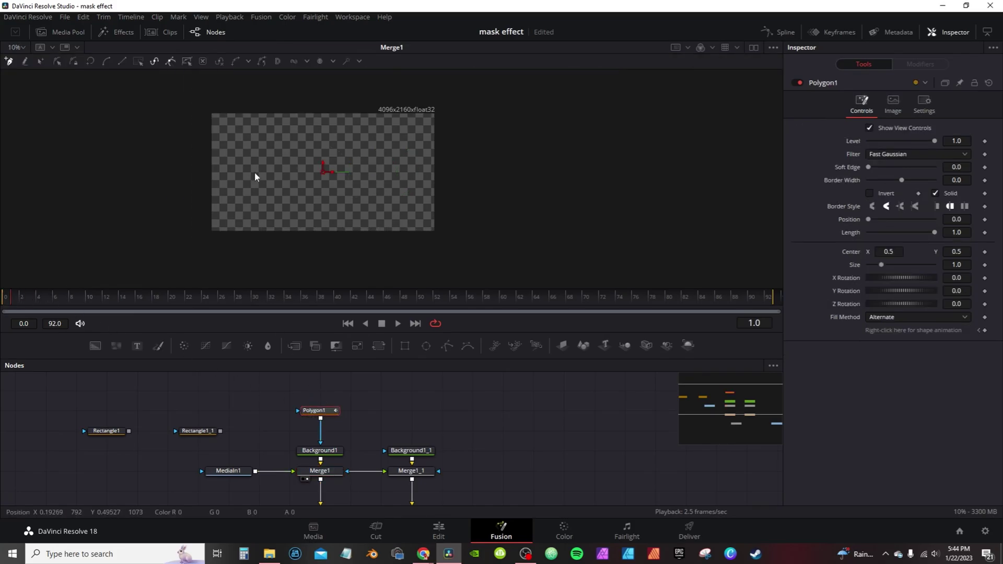
{"action": "left_click", "coordinate": [210, 230]}
{"action": "left_click", "coordinate": [433, 113]}
{"action": "left_click", "coordinate": [209, 113]}
{"action": "left_click", "coordinate": [212, 231]}
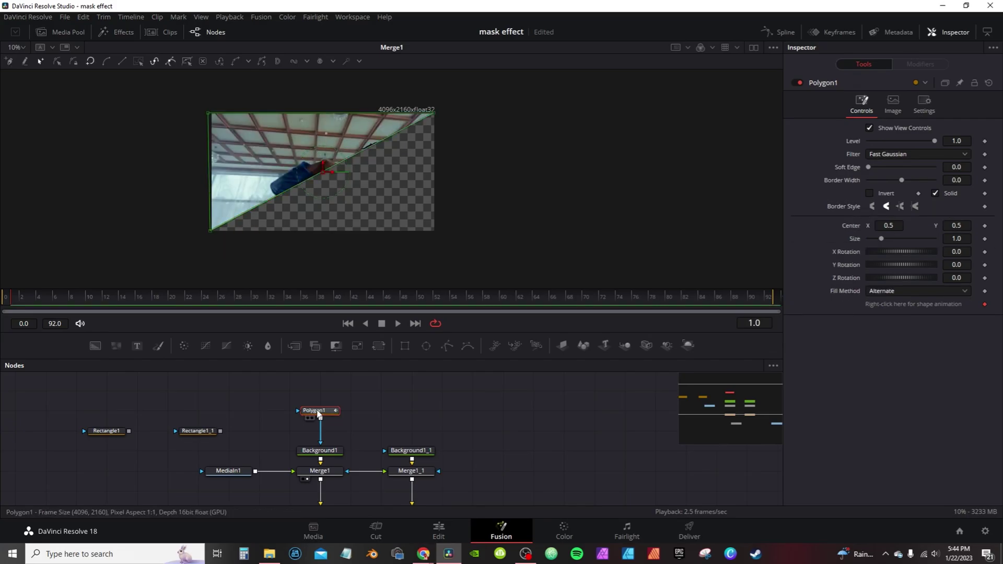
Paste a copy of the polygon mask and connect it into Background1_1
{"action": "left_click", "coordinate": [412, 413]}
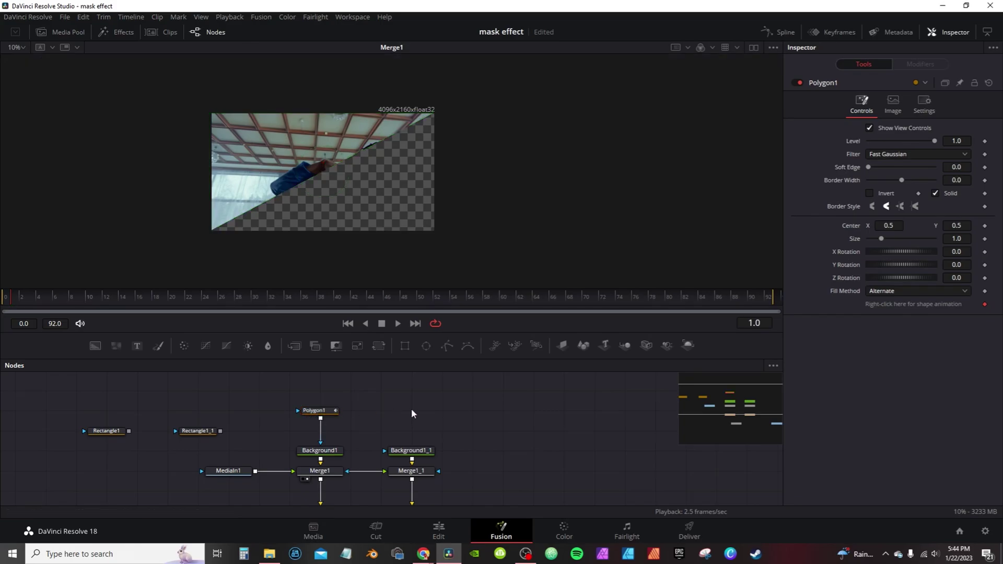
{"action": "key", "text": "ctrl+v"}
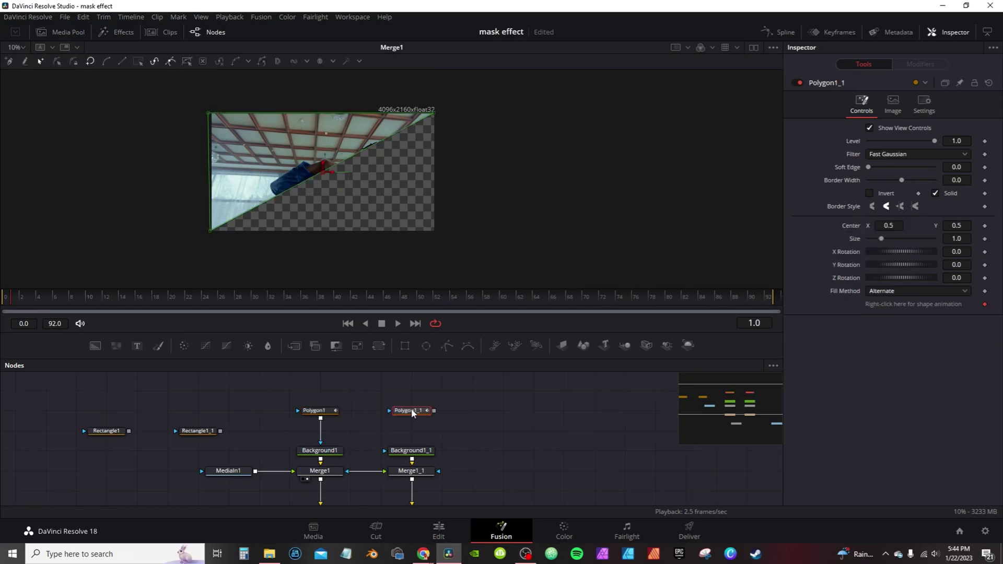
{"action": "left_click_drag", "start_coordinate": [433, 411], "coordinate": [427, 442]}
{"action": "left_click_drag", "start_coordinate": [477, 422], "coordinate": [459, 388]}
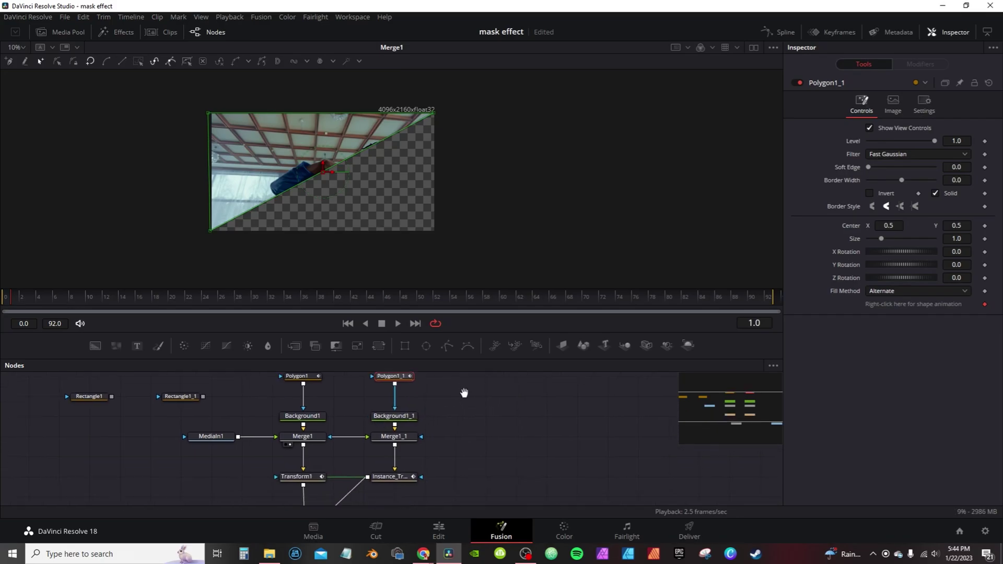
View Merge1_1 and move Polygon1_1's top-left point to the frame's bottom-right corner
{"action": "left_click", "coordinate": [387, 439]}
{"action": "left_click", "coordinate": [381, 443]}
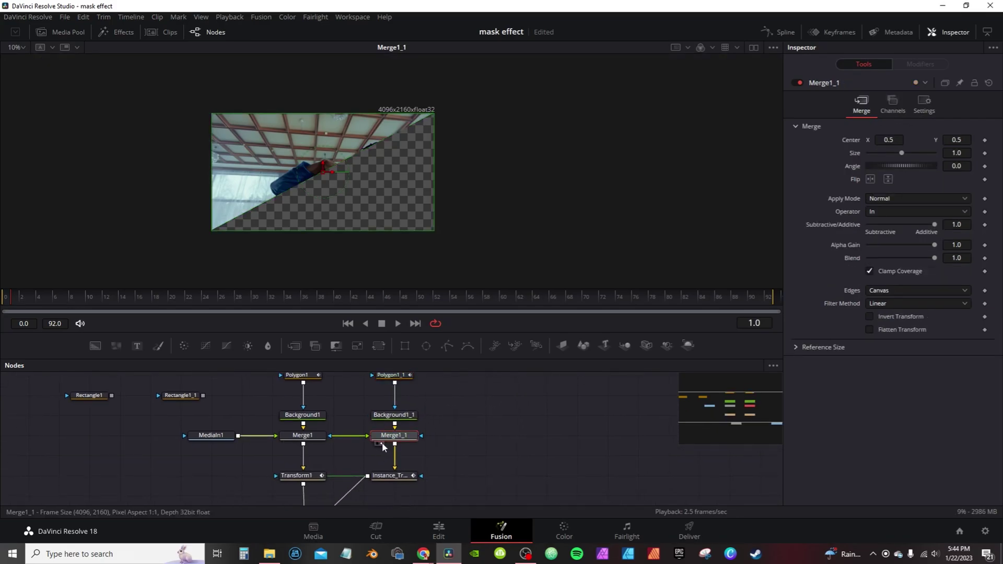
{"action": "scroll", "coordinate": [405, 386], "scroll_direction": "up", "scroll_amount": 2}
{"action": "left_click", "coordinate": [406, 397]}
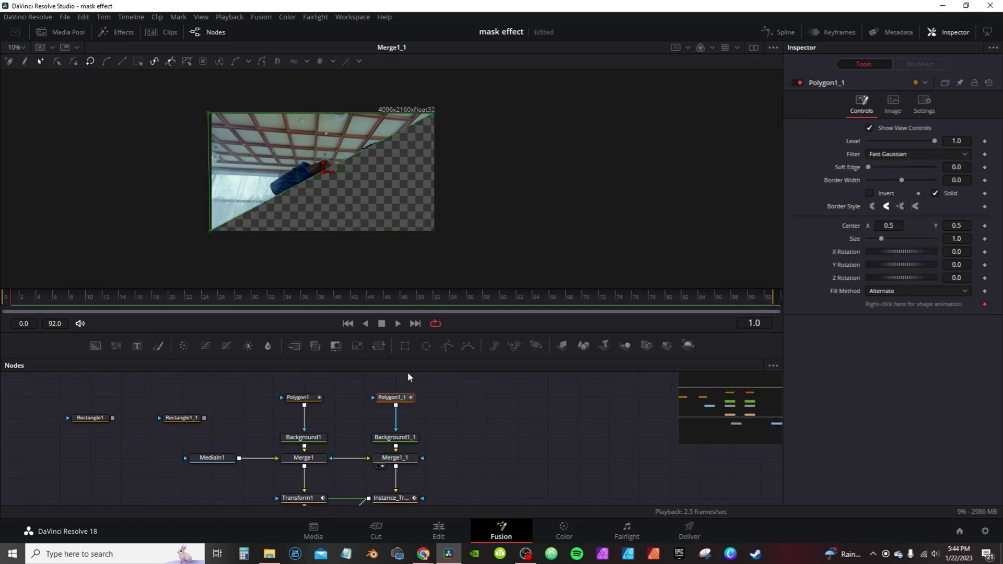
{"action": "left_click", "coordinate": [209, 114]}
{"action": "left_click_drag", "start_coordinate": [209, 114], "coordinate": [434, 230]}
{"action": "scroll", "coordinate": [496, 496], "scroll_direction": "down", "scroll_amount": 3}
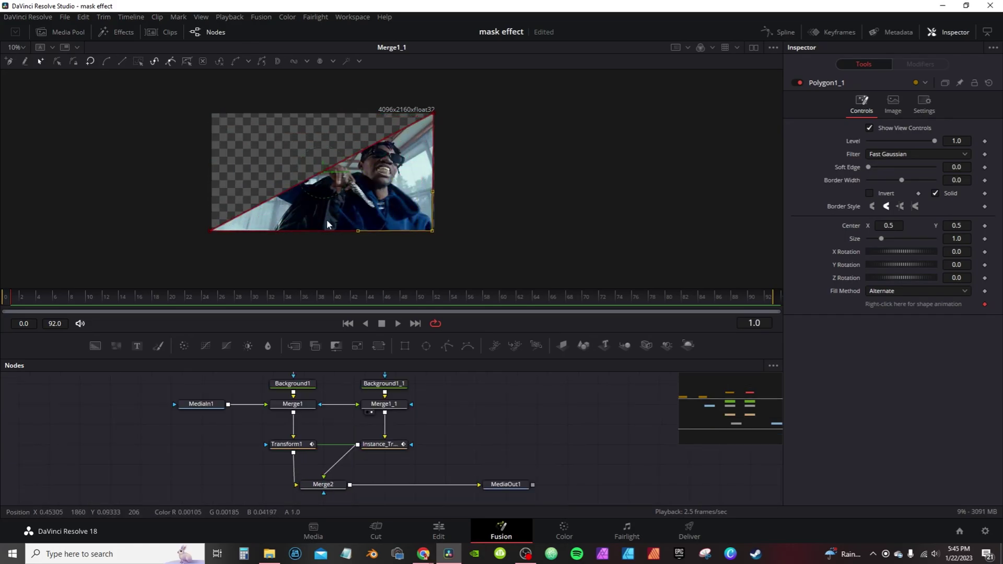
Play MediaOut1 to preview the sliding halves, then box-select the Polygon, Background, Merge and Transform nodes
{"action": "left_click", "coordinate": [499, 487]}
{"action": "left_click", "coordinate": [494, 490]}
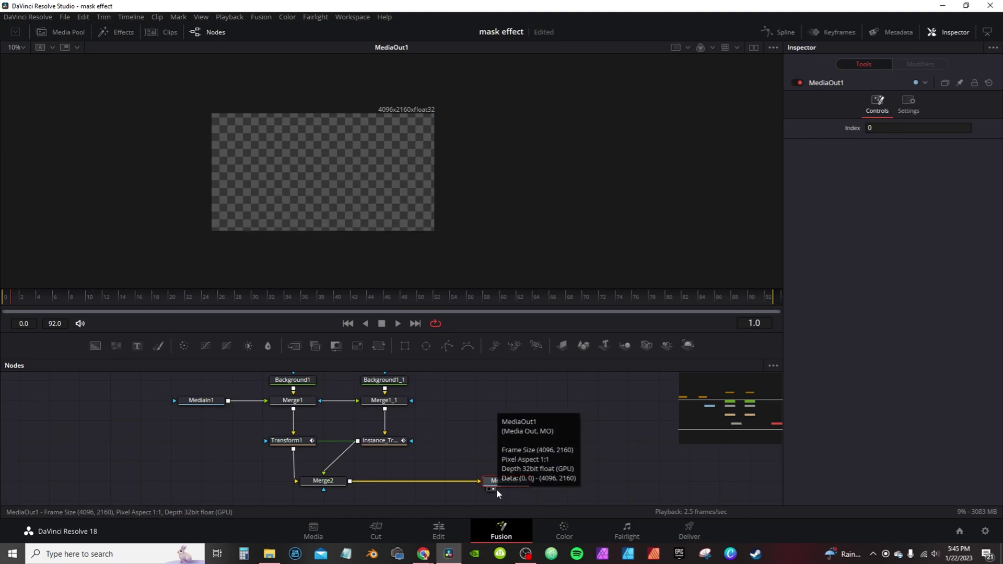
{"action": "key", "text": "space"}
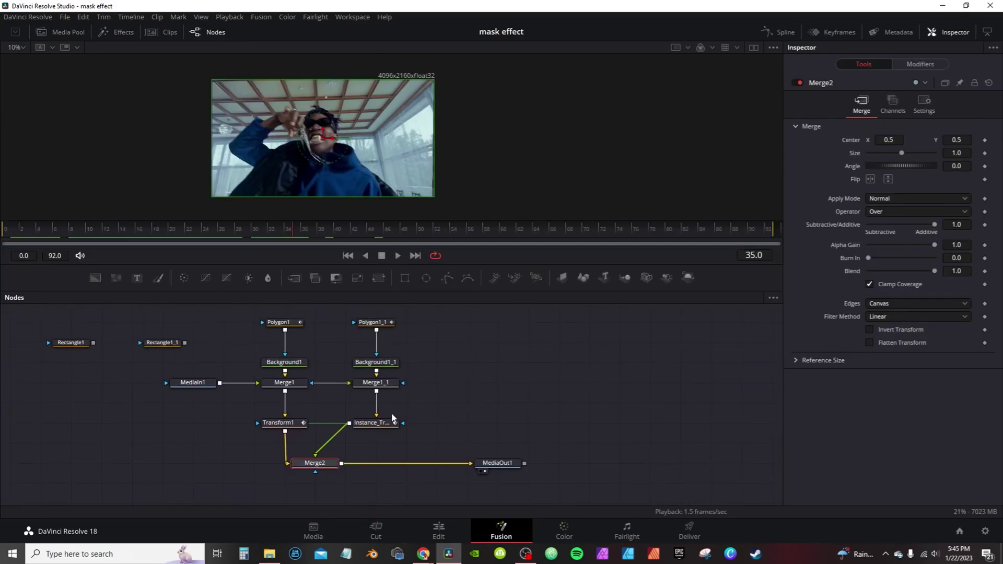
{"action": "left_click_drag", "start_coordinate": [439, 492], "coordinate": [254, 353]}
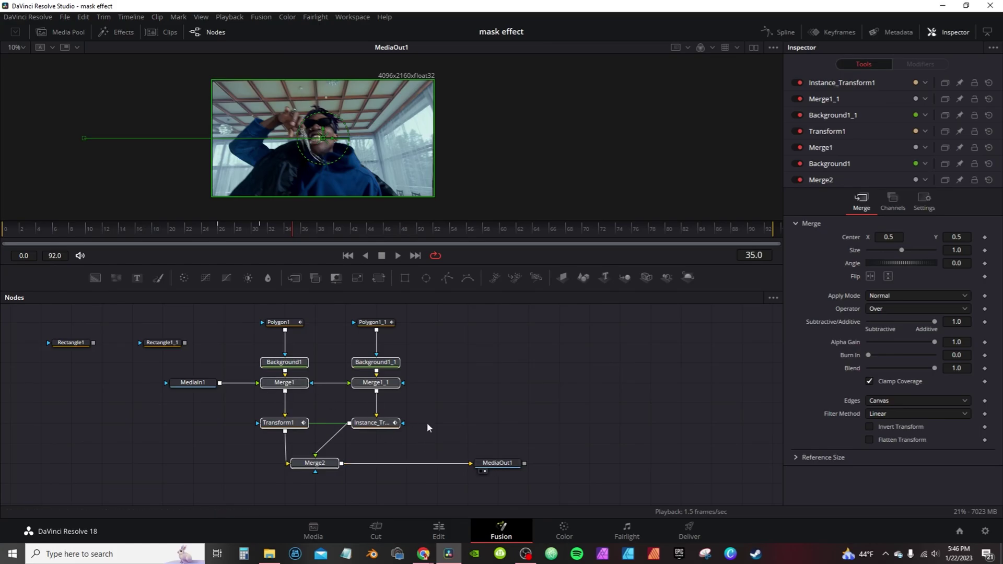
Box-select the seven nodes that make up the split effect
{"action": "right_click", "coordinate": [372, 424]}
{"action": "mouse_move", "coordinate": [402, 404]}
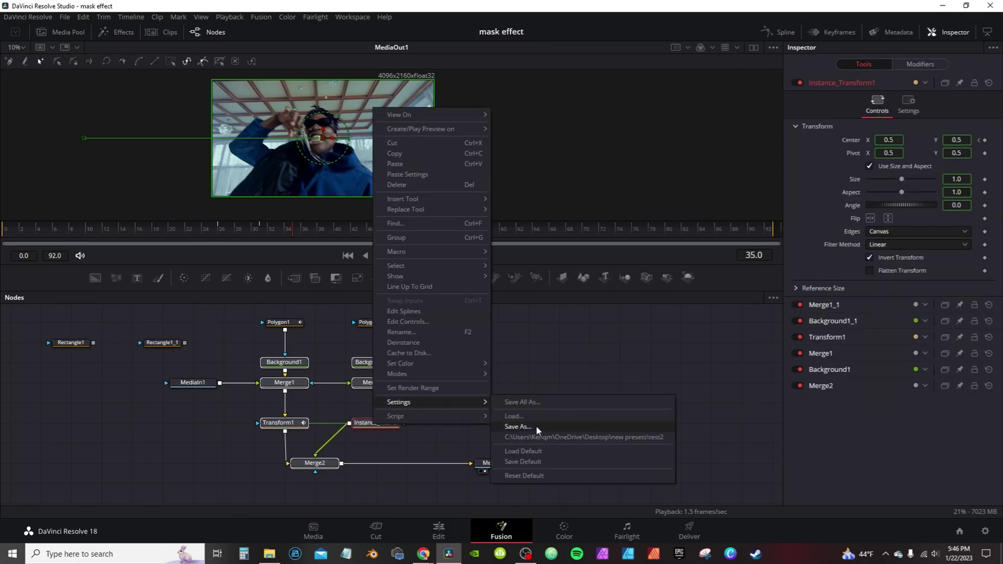
{"action": "left_click", "coordinate": [582, 353]}
{"action": "left_click_drag", "start_coordinate": [428, 484], "coordinate": [242, 360]}
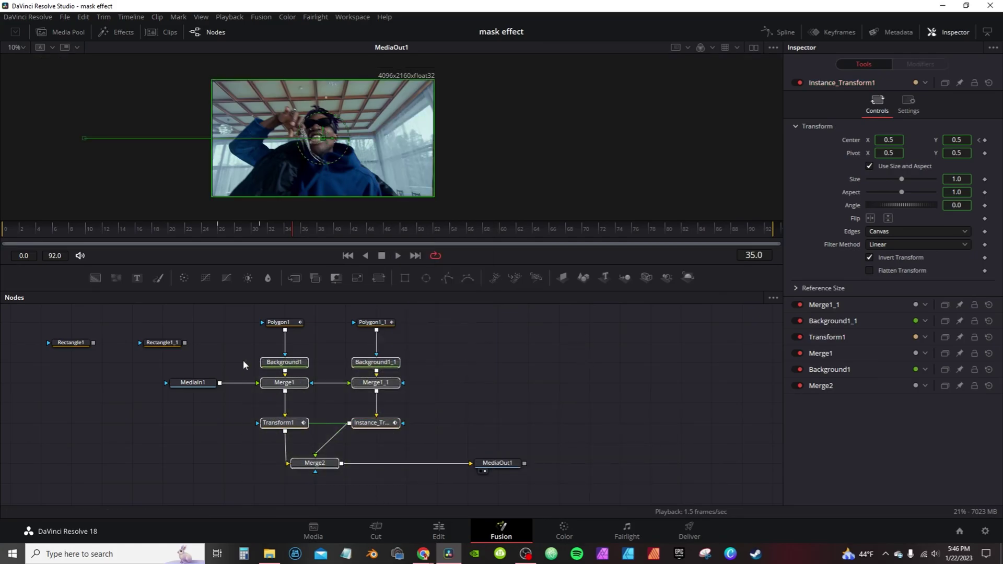
Create a macro from the selected nodes named 'mask effect'
{"action": "right_click", "coordinate": [386, 384]}
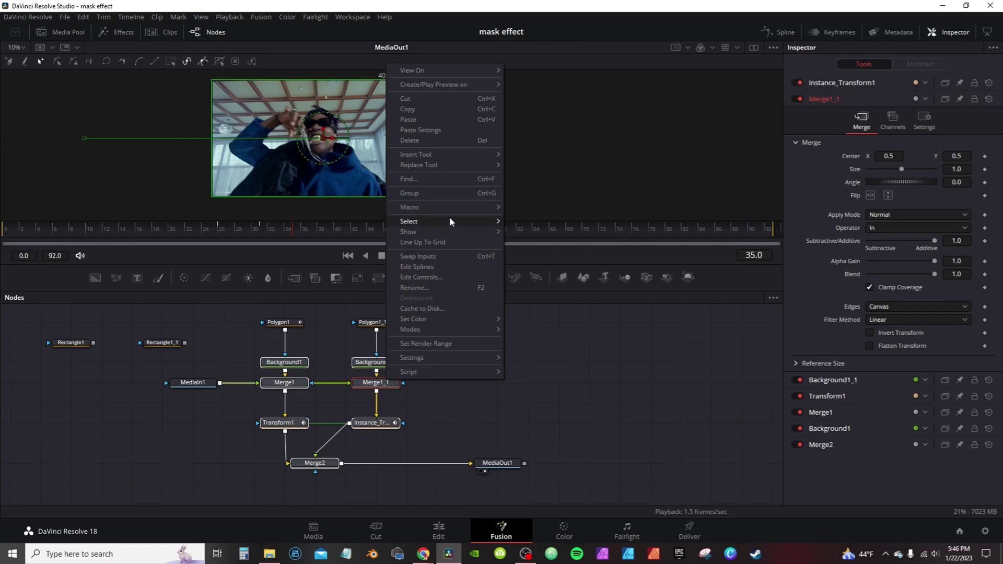
{"action": "mouse_move", "coordinate": [487, 205]}
{"action": "left_click", "coordinate": [529, 208]}
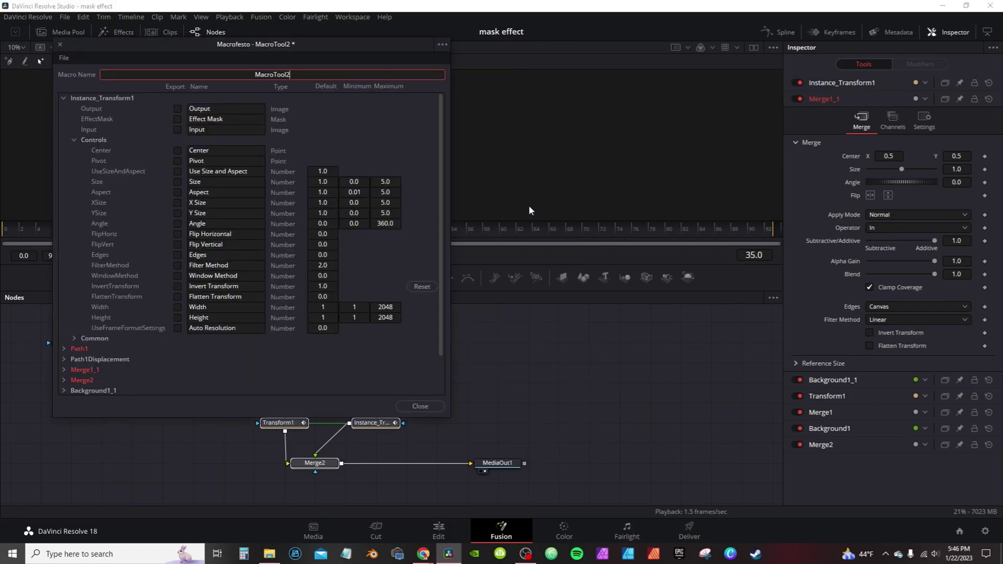
{"action": "key", "text": "ctrl+a"}
{"action": "type", "text": "mask effect"}
Save the macro as 'mask effect.setting' in the Macros folder and close the editor
{"action": "left_click", "coordinate": [64, 57]}
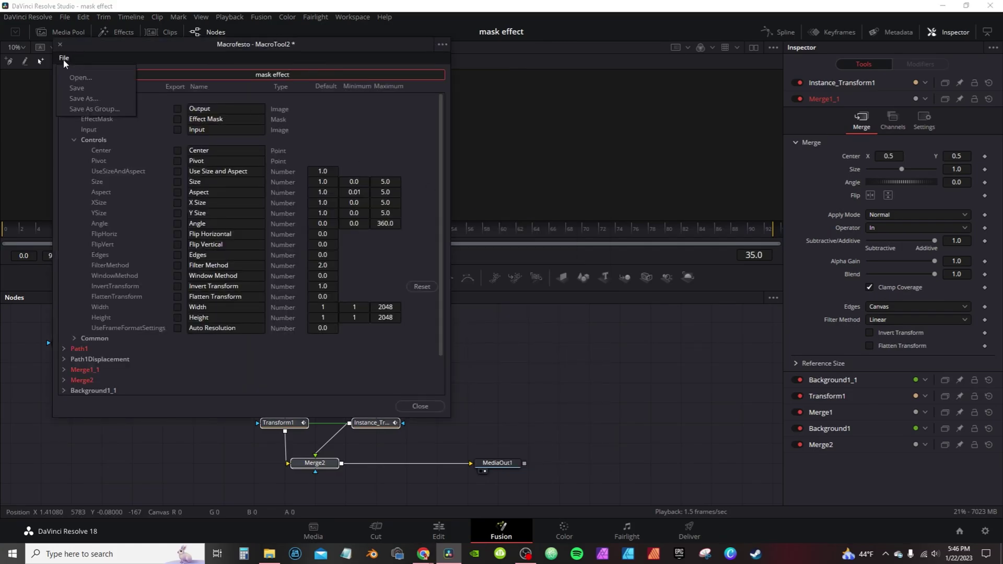
{"action": "left_click", "coordinate": [89, 110]}
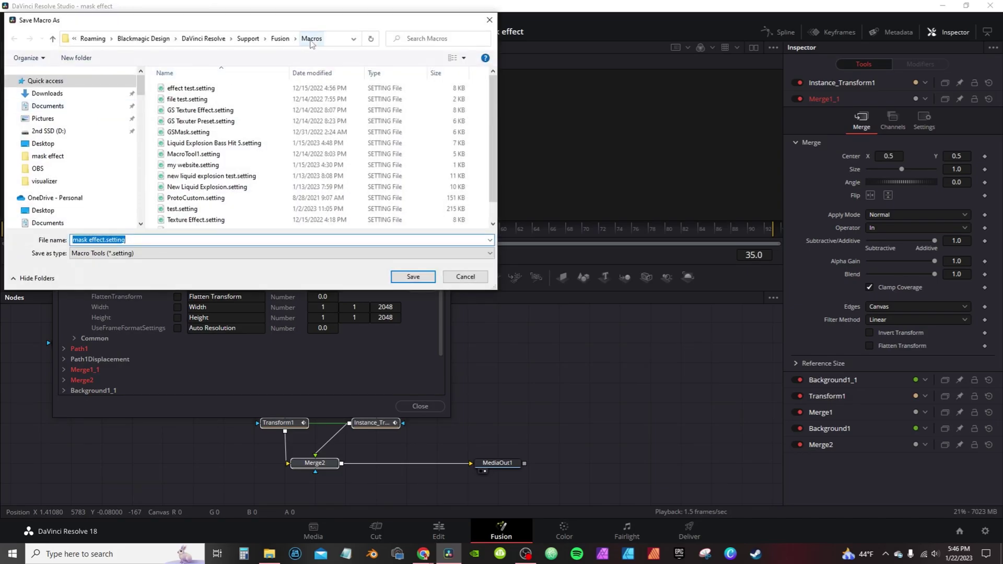
{"action": "left_click", "coordinate": [413, 276]}
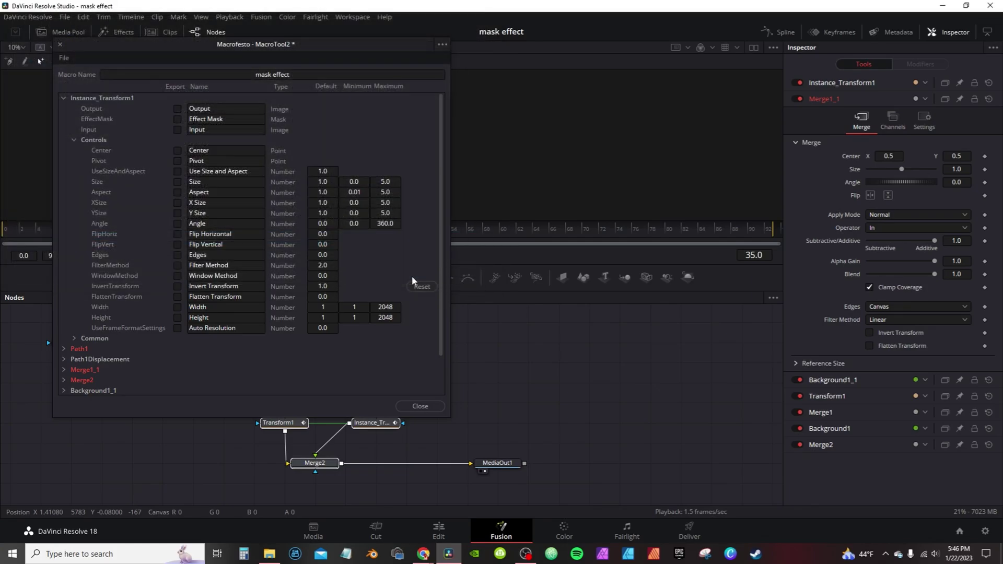
{"action": "left_click", "coordinate": [420, 407]}
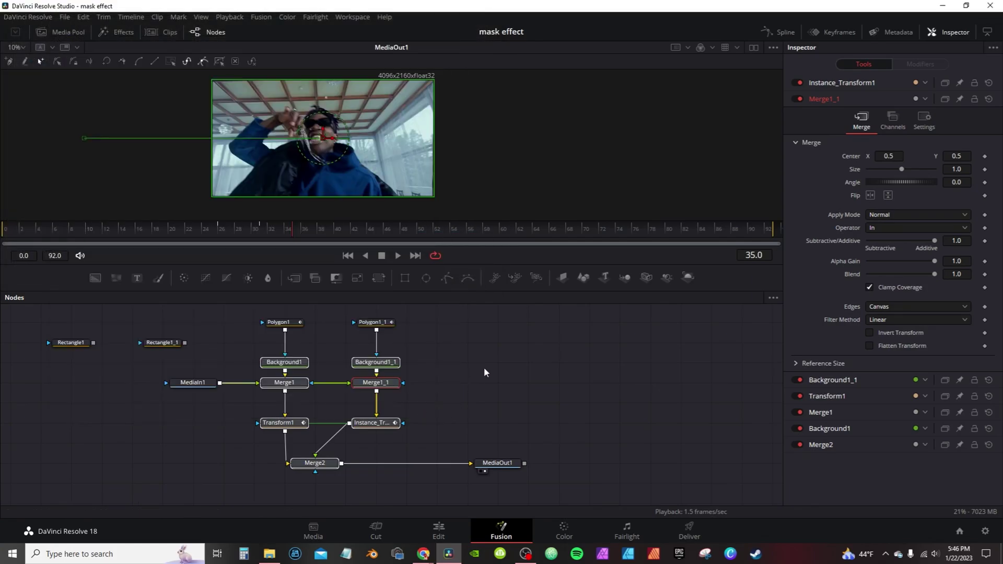
{"action": "scroll", "coordinate": [484, 368], "scroll_direction": "down", "scroll_amount": 5}
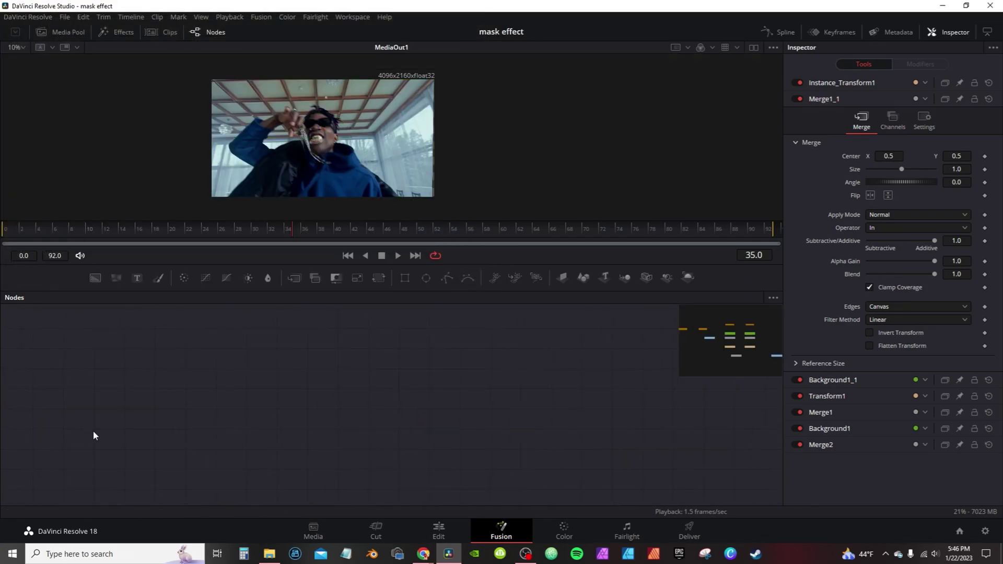
Add the 'mask effect' macro via tool search and expand it into individual nodes
{"action": "key", "text": "shift+space"}
{"action": "type", "text": "mask"}
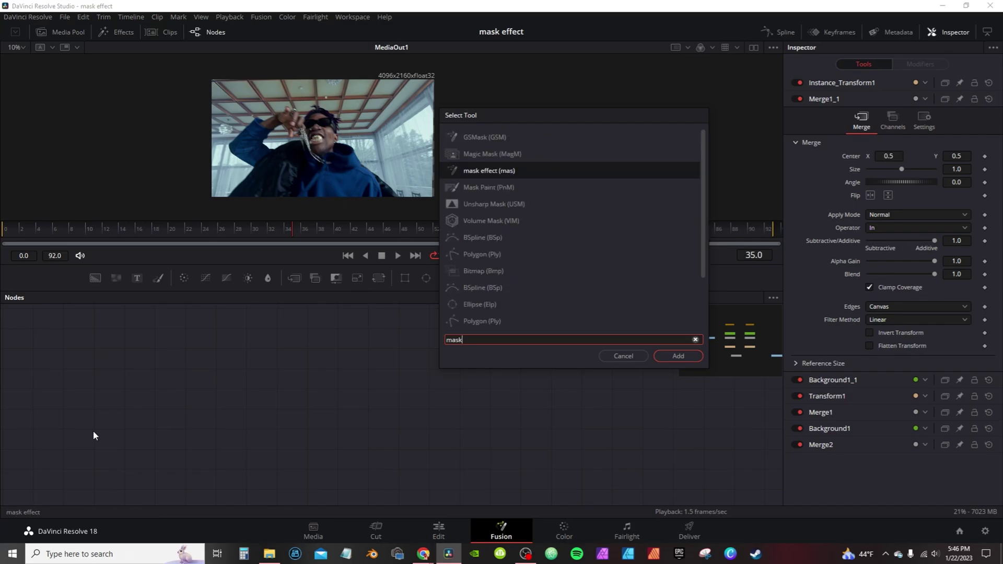
{"action": "left_click", "coordinate": [691, 355]}
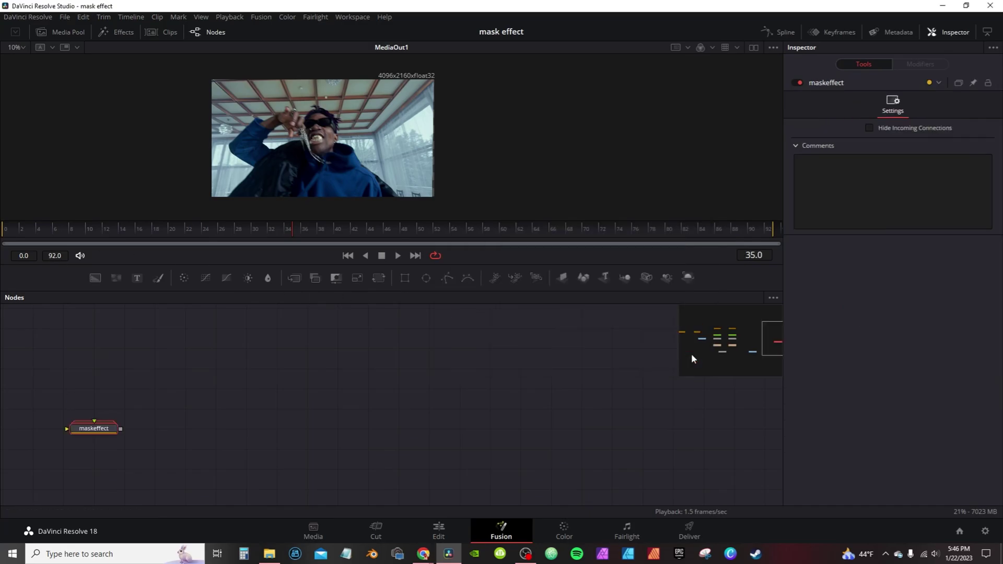
{"action": "left_click_drag", "start_coordinate": [115, 431], "coordinate": [166, 408]}
{"action": "right_click", "coordinate": [166, 408]}
{"action": "left_click", "coordinate": [205, 212]}
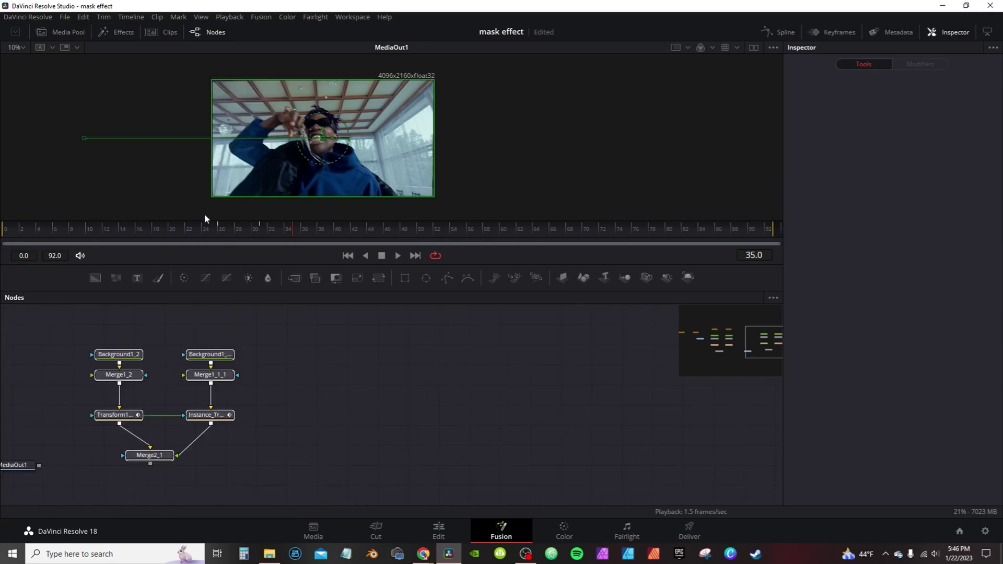
Feed MediaIn1 into Merge1_2 and Merge1_1_1, and connect Merge2_1 to MediaOut1
{"action": "left_click_drag", "start_coordinate": [247, 373], "coordinate": [557, 424]}
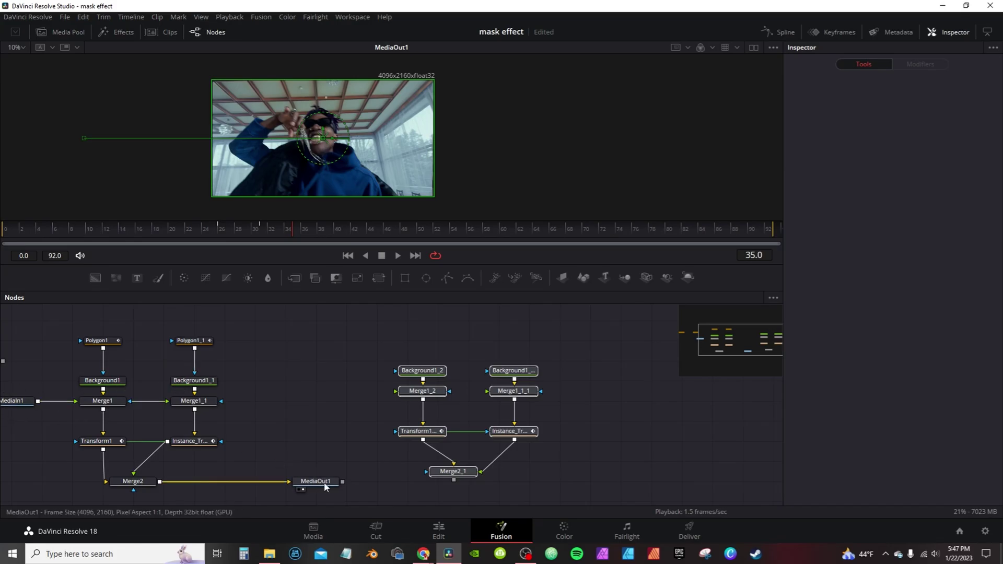
{"action": "left_click_drag", "start_coordinate": [8, 408], "coordinate": [396, 391]}
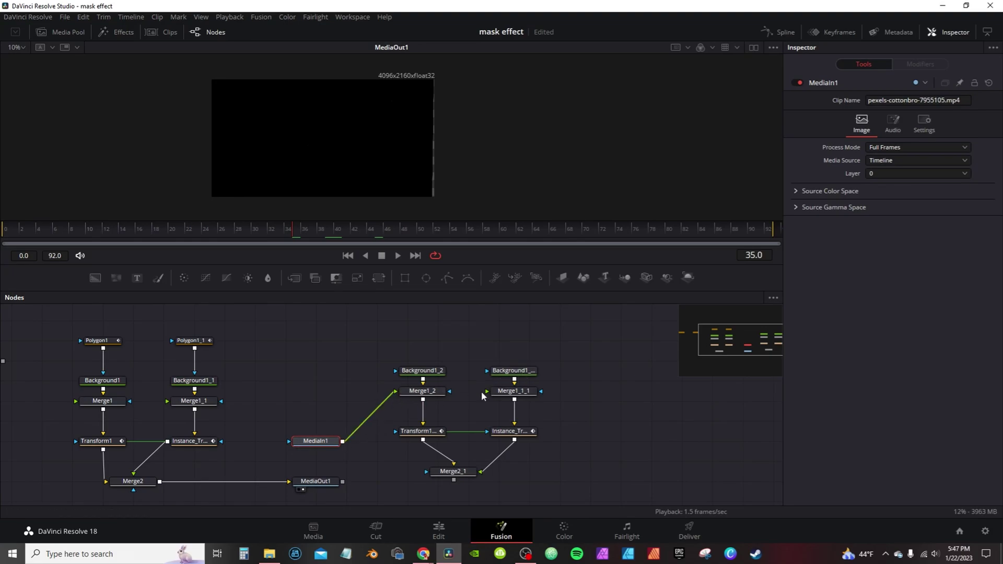
{"action": "left_click_drag", "start_coordinate": [487, 391], "coordinate": [343, 442]}
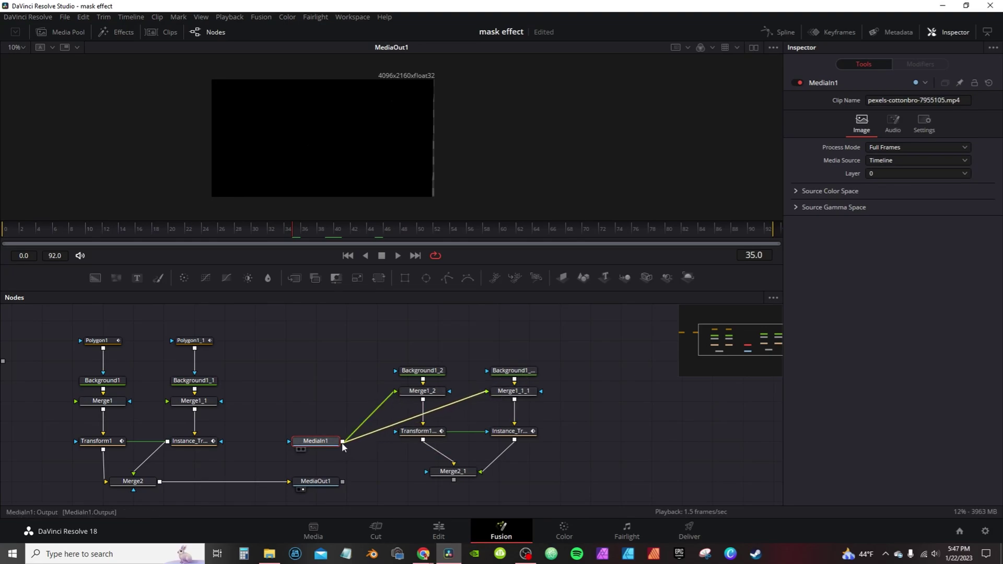
{"action": "left_click_drag", "start_coordinate": [325, 484], "coordinate": [690, 464]}
{"action": "left_click_drag", "start_coordinate": [454, 481], "coordinate": [671, 469]}
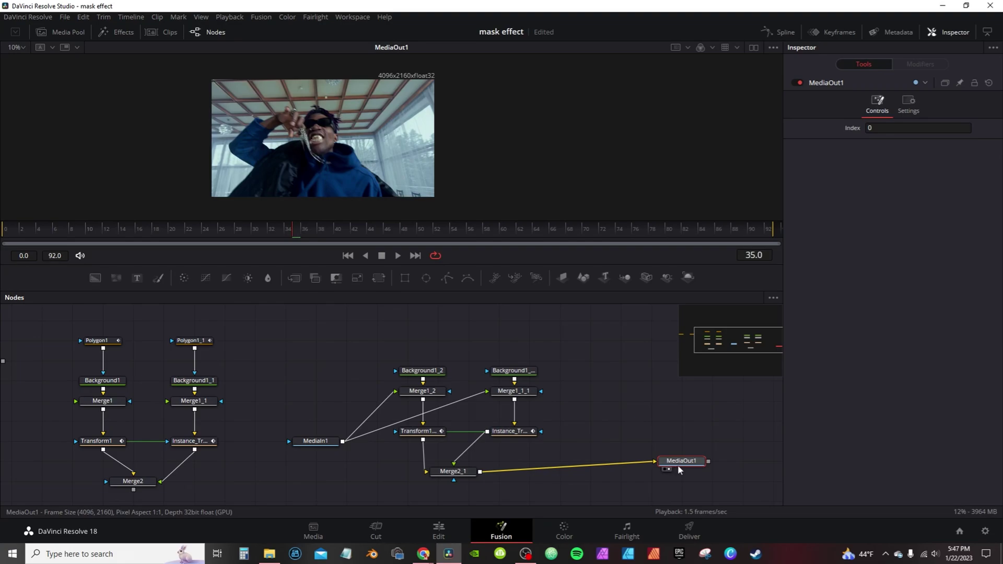